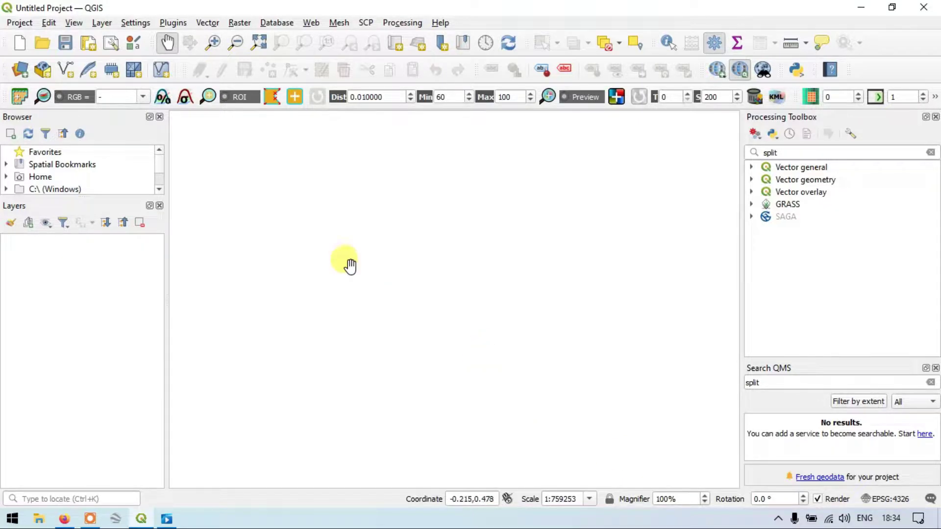
Step: Create a temporary scratch layer named Point with Point geometry in EPSG:4326 - WGS 84
left_click(107, 24)
mouse_move(133, 22)
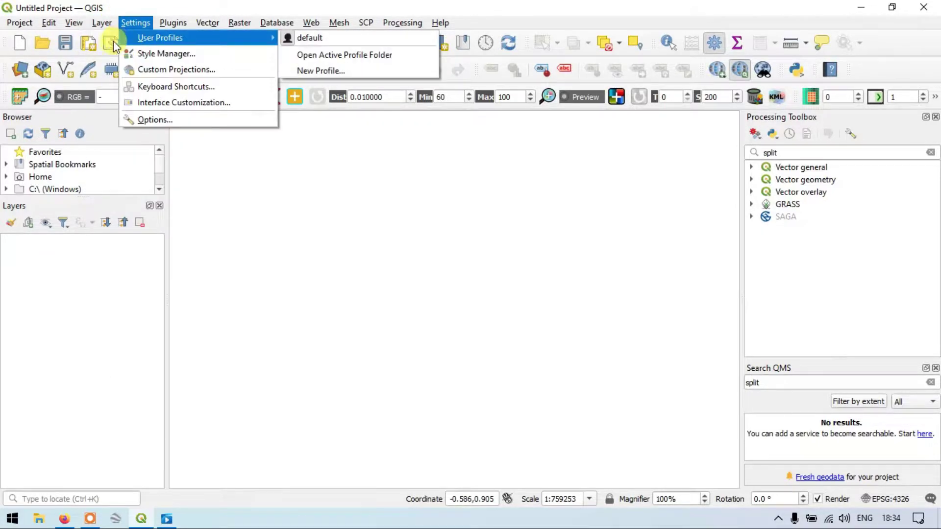
mouse_move(103, 22)
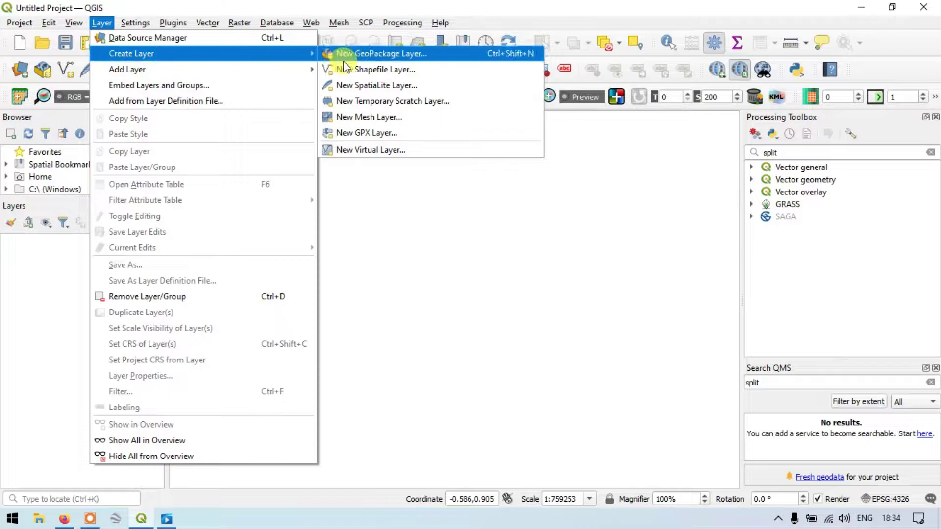
left_click(369, 104)
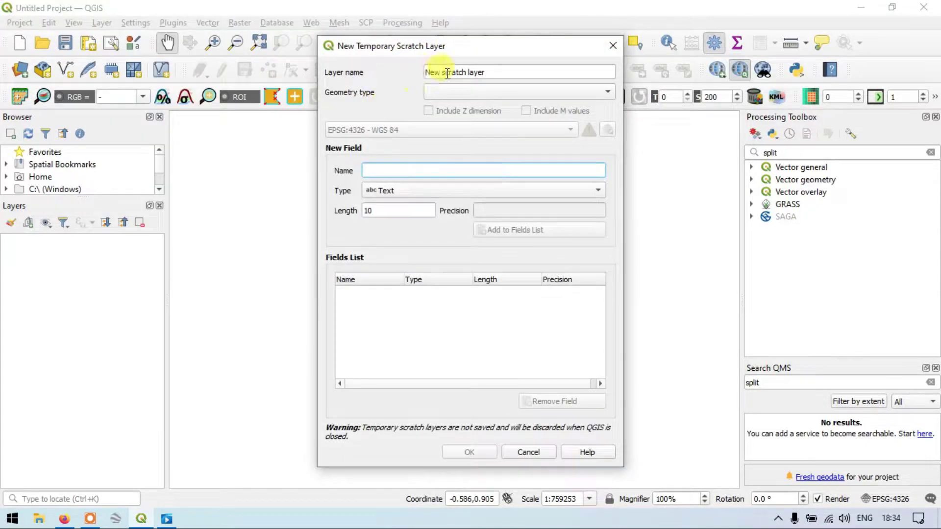
triple_click(490, 72)
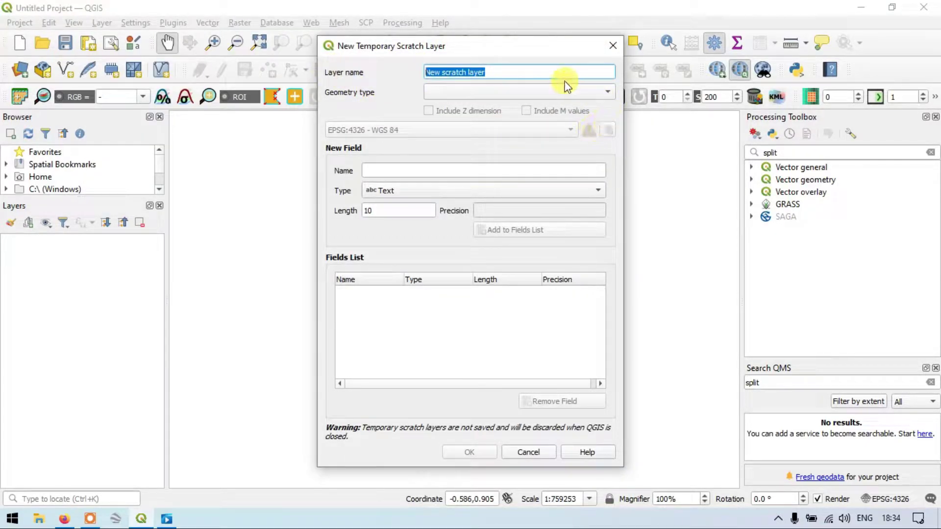
key("BackSpace")
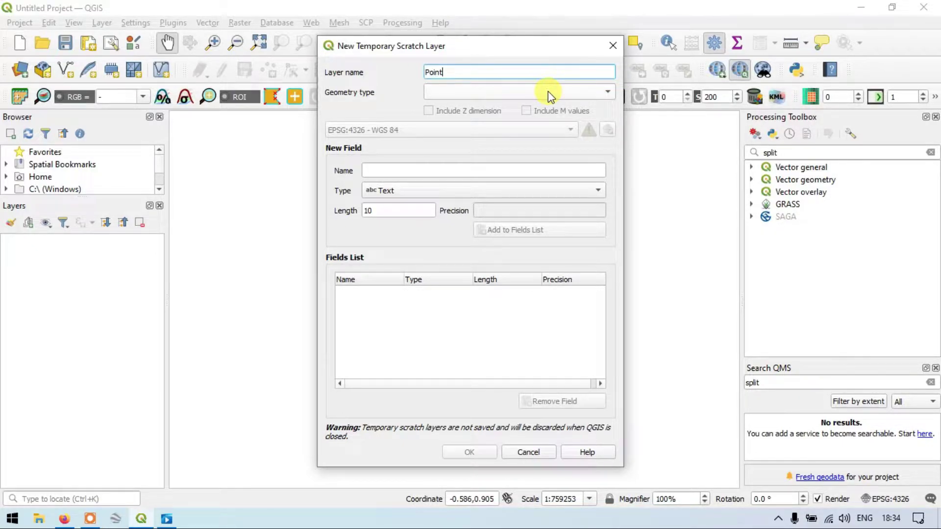
left_click(548, 91)
left_click(443, 106)
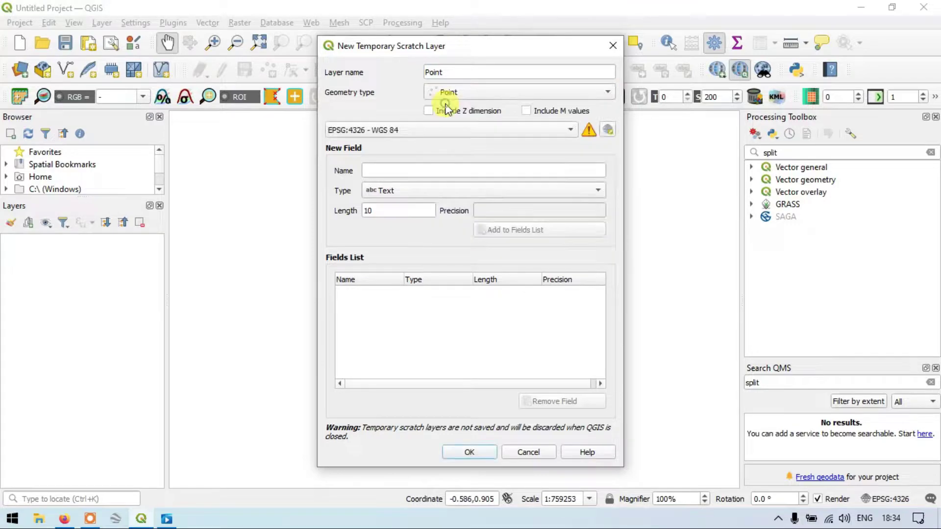
left_click(485, 132)
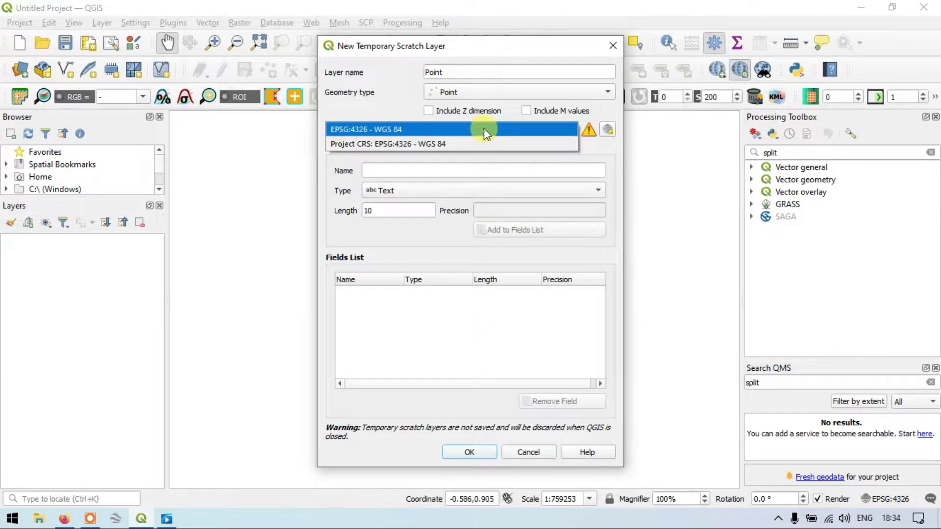
left_click(483, 129)
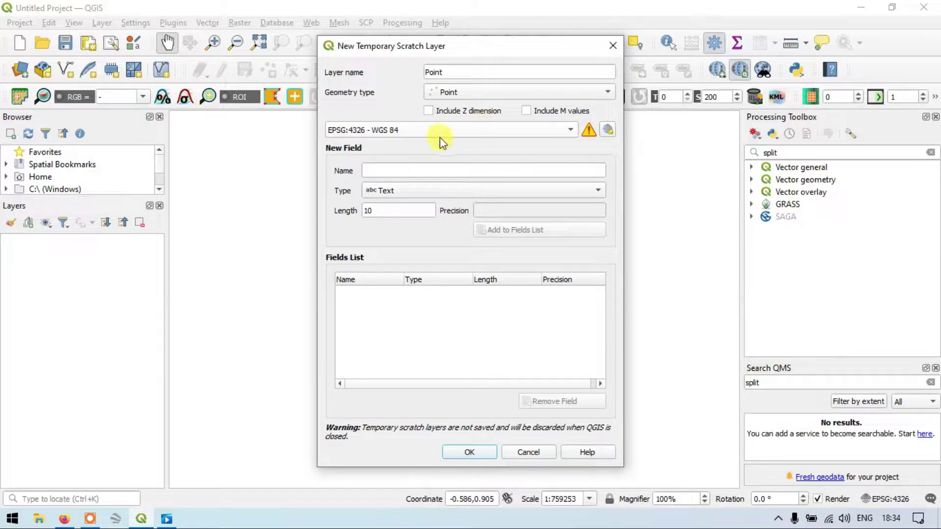
left_click(474, 456)
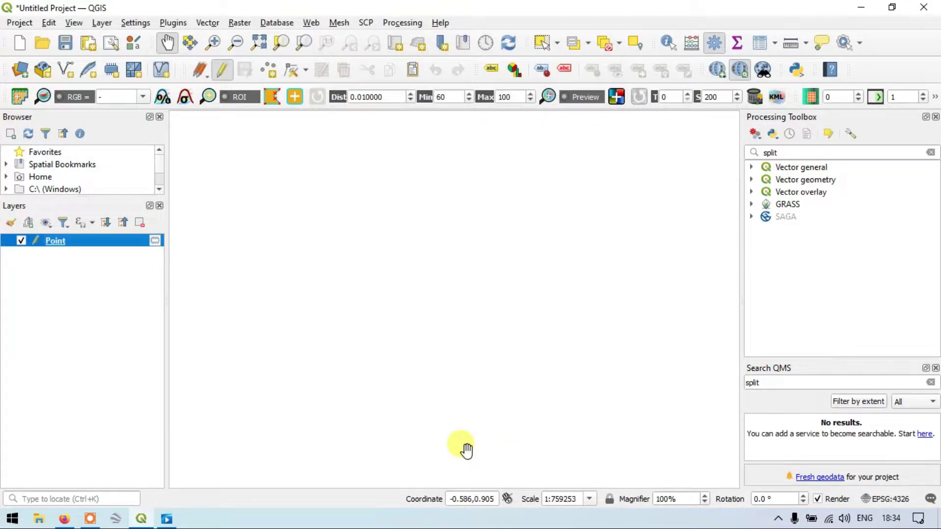
Step: Create a scratch layer named Line with LineString geometry, using the project CRS EPSG:4326
left_click(102, 22)
mouse_move(136, 23)
mouse_move(102, 22)
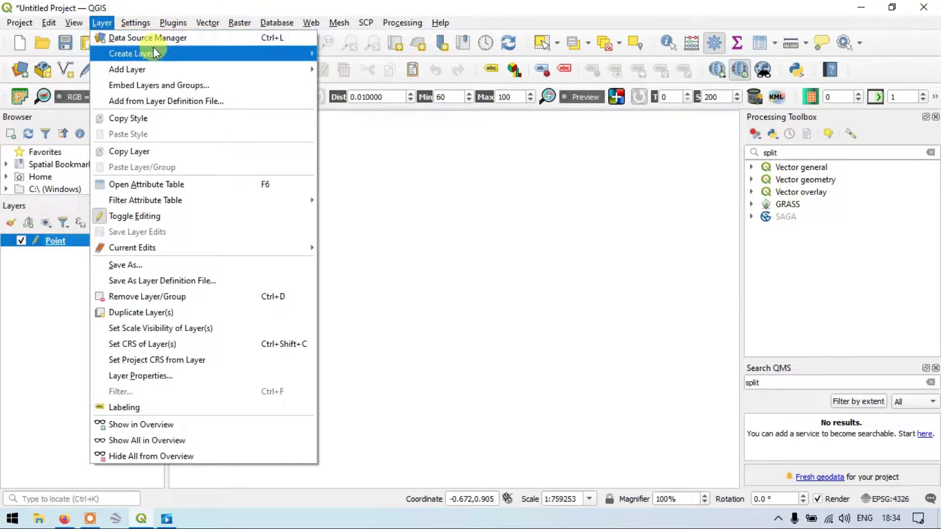
mouse_move(278, 64)
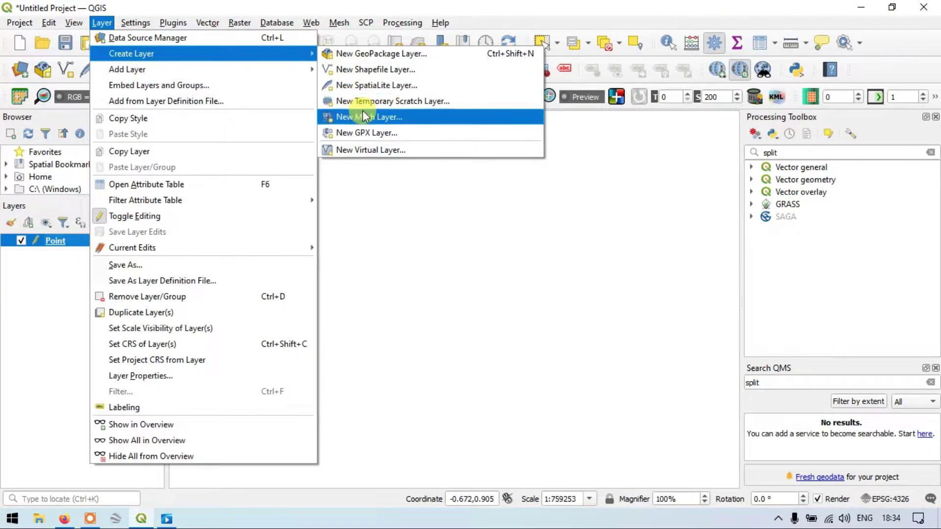
left_click(369, 102)
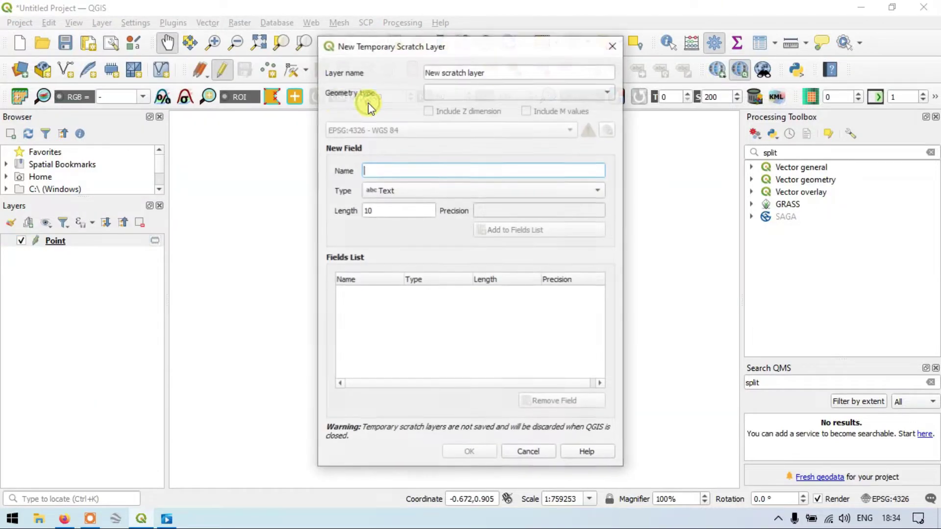
left_click_drag(505, 75, 399, 70)
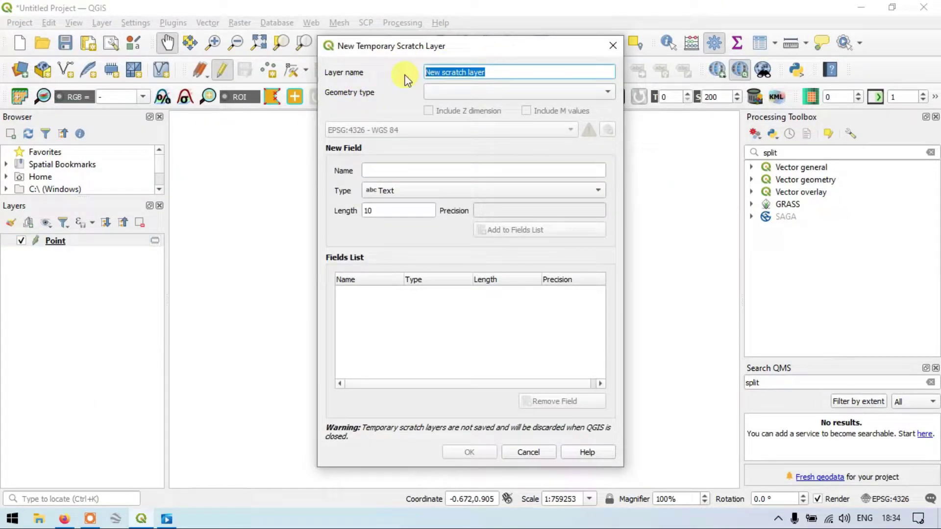
key("BackSpace")
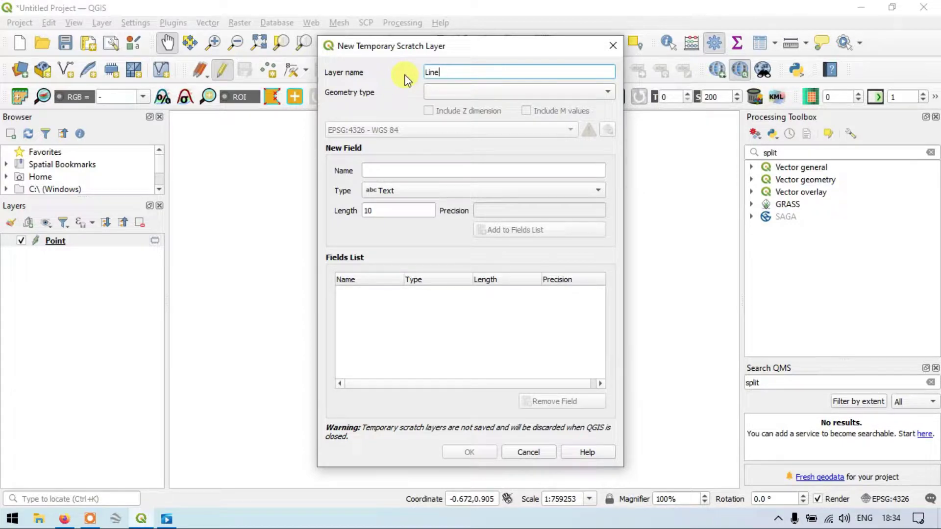
left_click(470, 91)
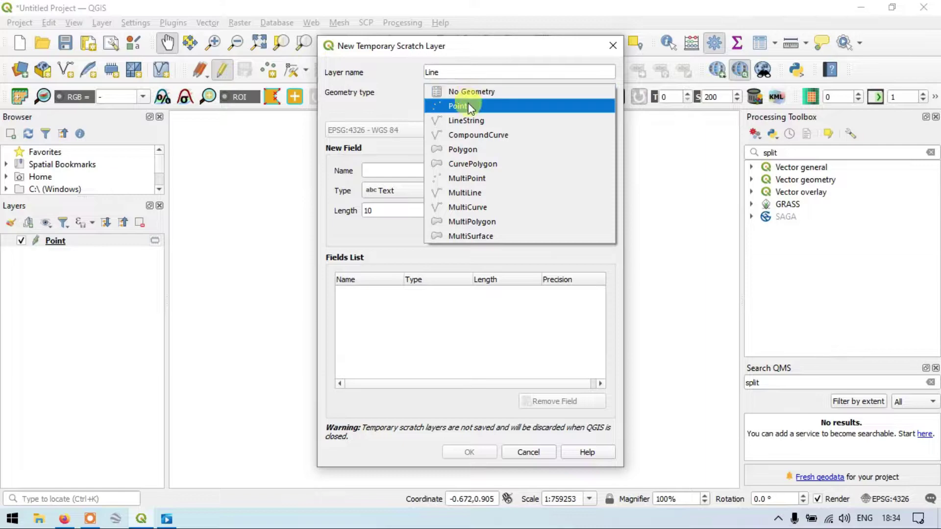
left_click(465, 121)
left_click(402, 128)
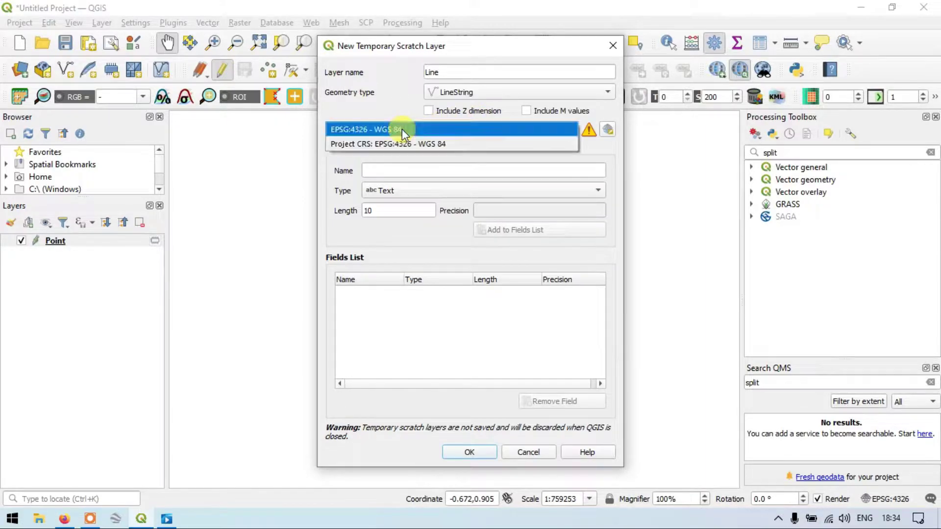
left_click(422, 142)
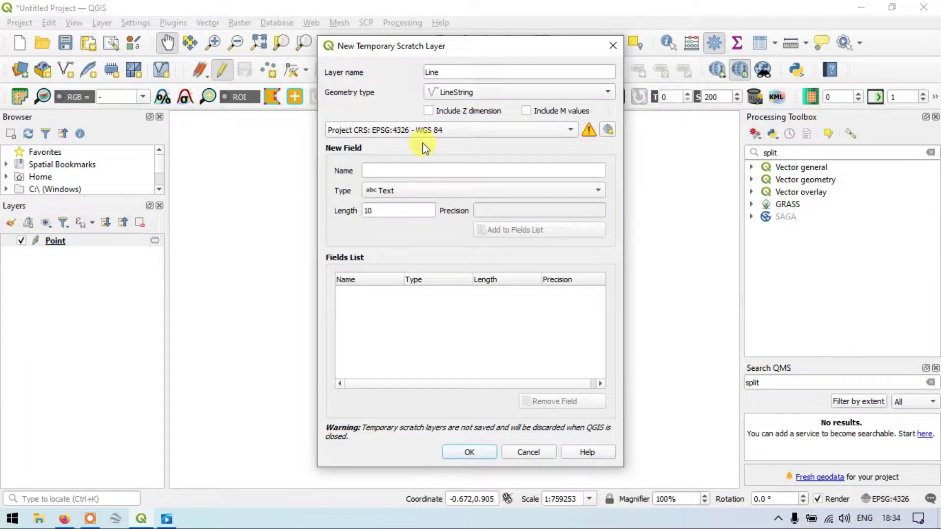
left_click(456, 450)
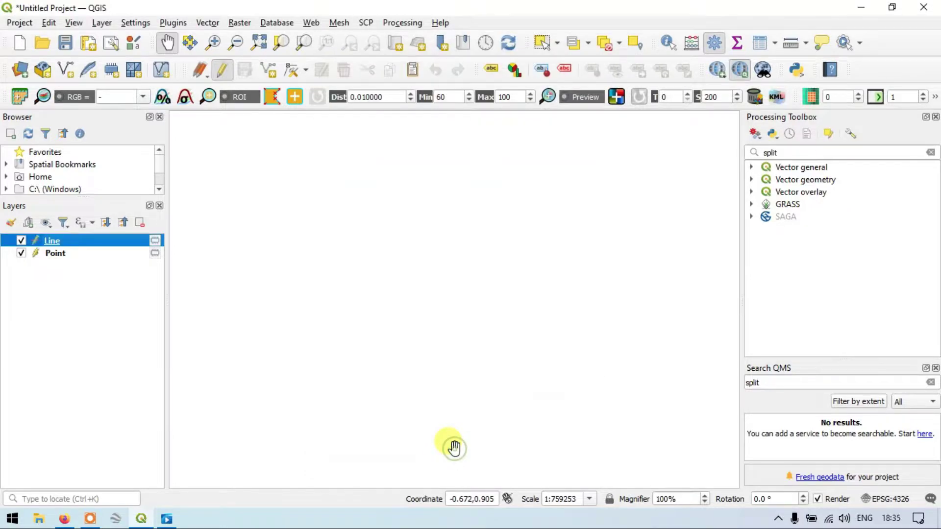
Step: Start a new temporary scratch layer and name it Polygon
left_click(100, 23)
mouse_move(141, 55)
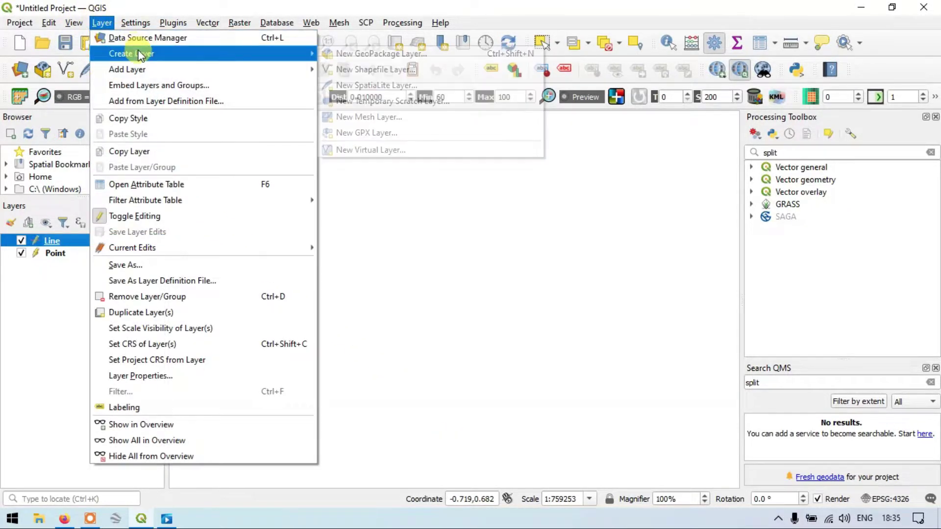
left_click(375, 102)
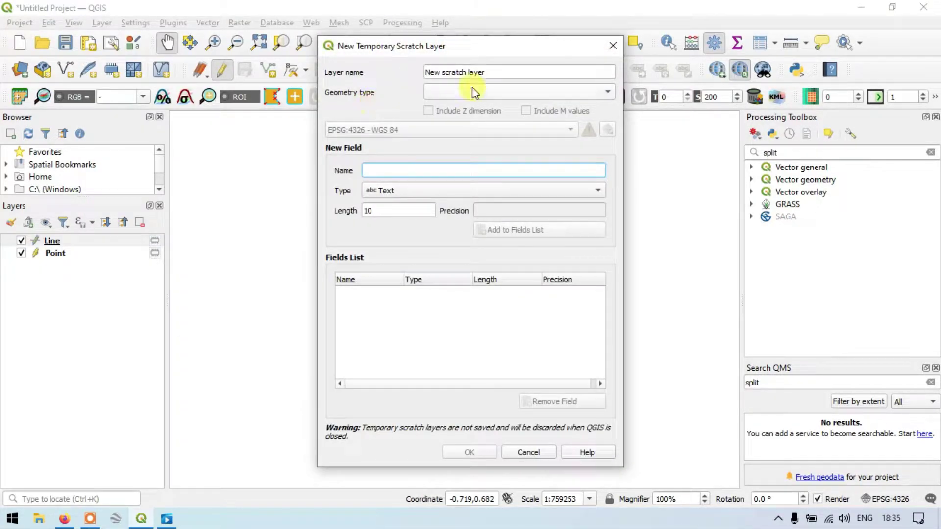
left_click(491, 73)
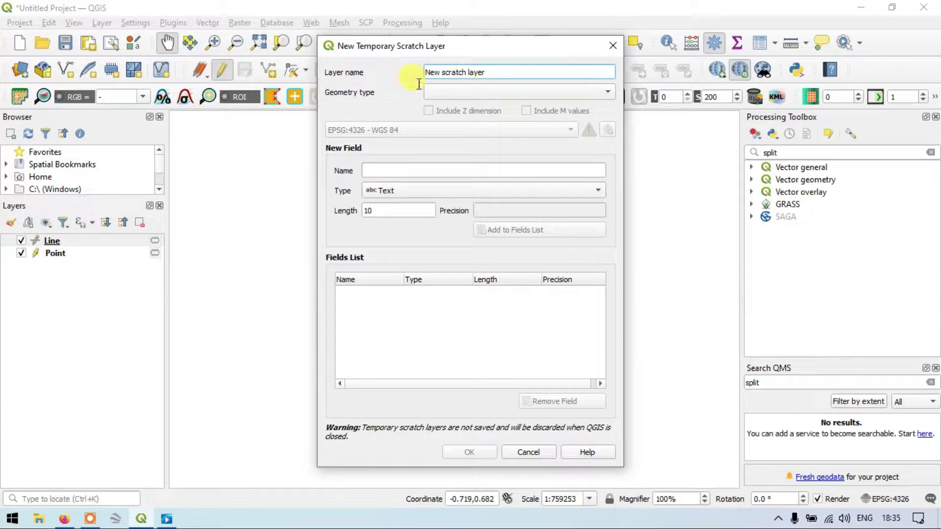
left_click_drag(486, 73, 417, 87)
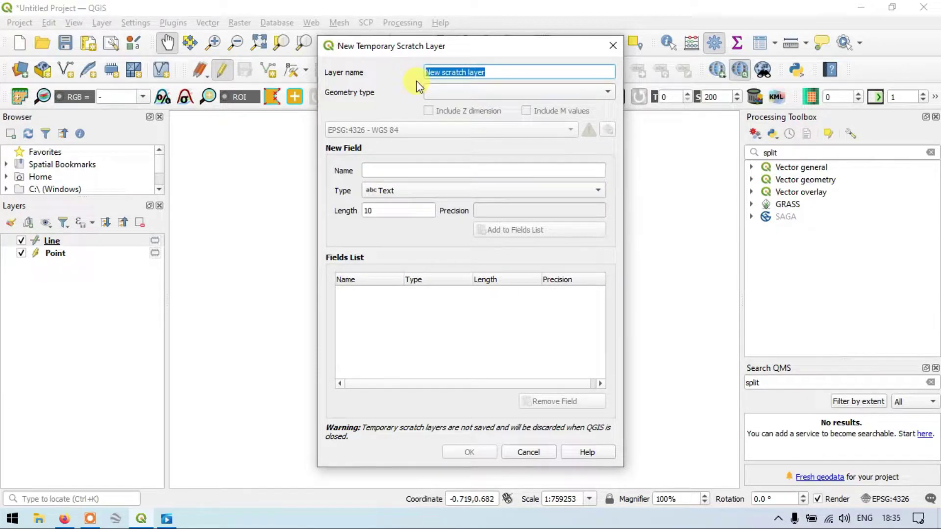
key("BackSpace")
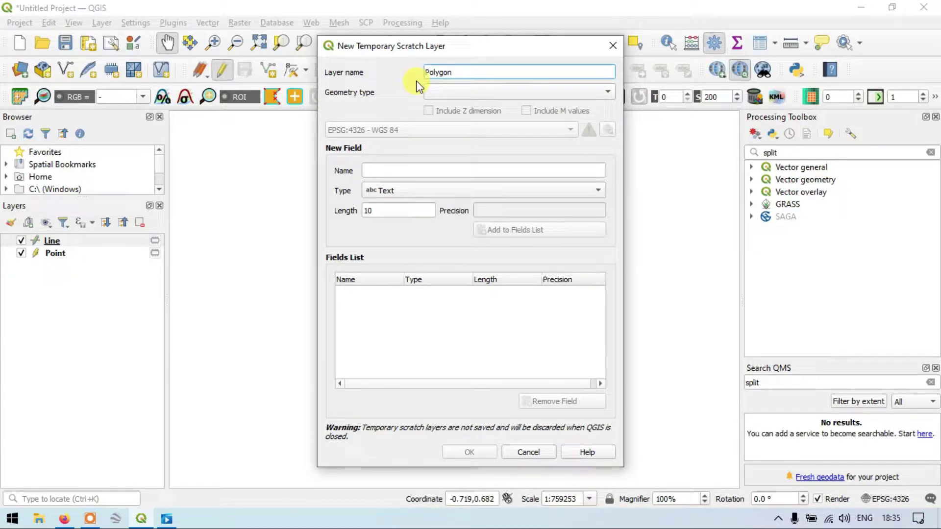
type("Polygon")
Step: Set Polygon geometry with EPSG:4326 - WGS 84 as the CRS and create the layer
left_click(475, 93)
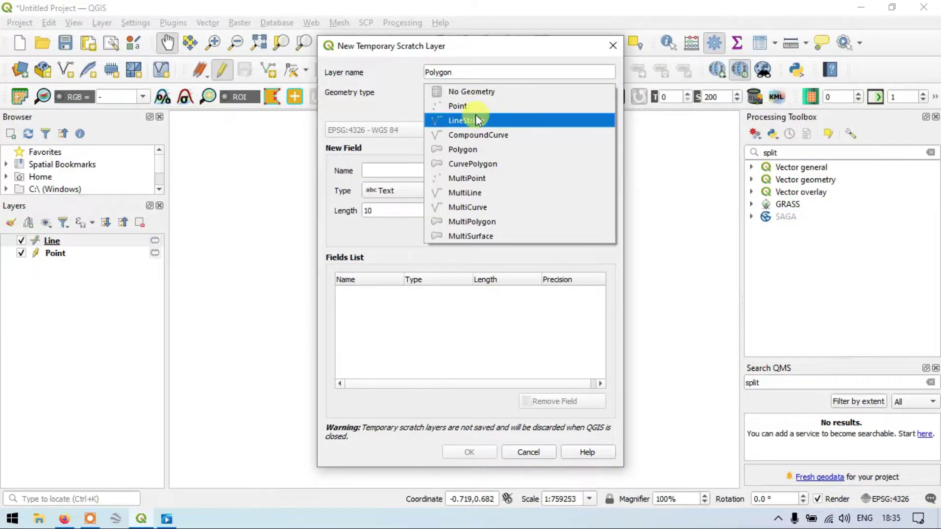
left_click(478, 146)
left_click(436, 135)
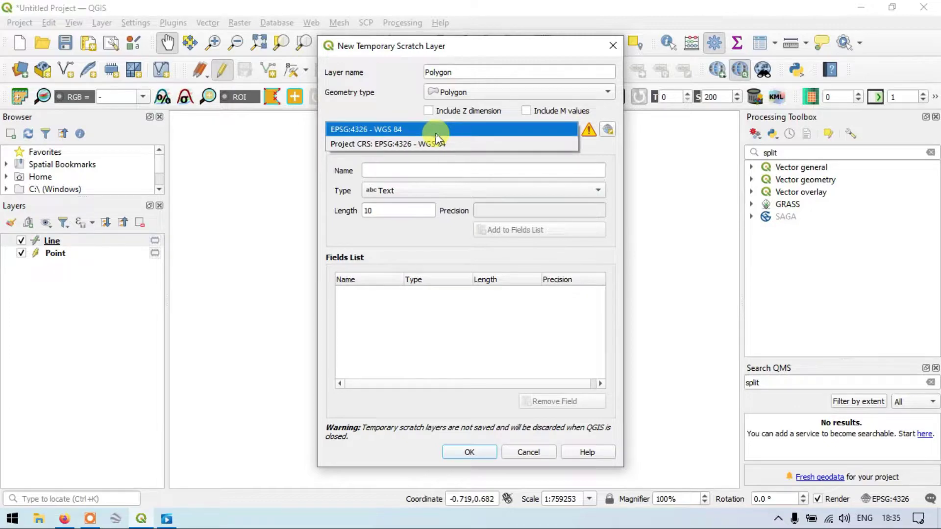
left_click(430, 143)
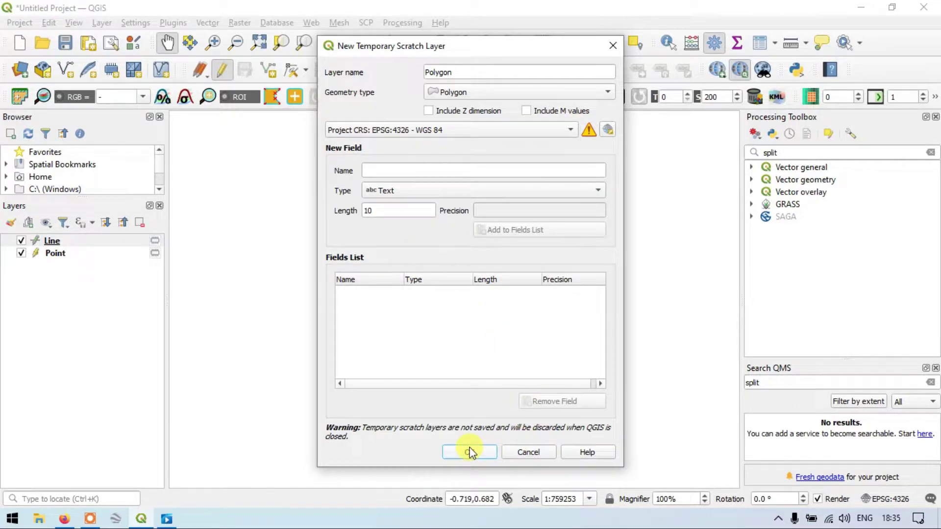
left_click(608, 130)
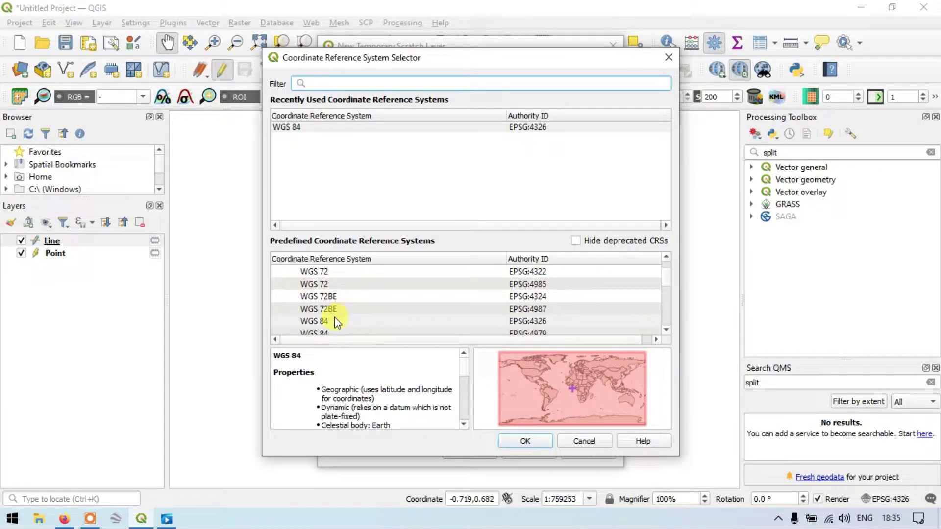
left_click(539, 443)
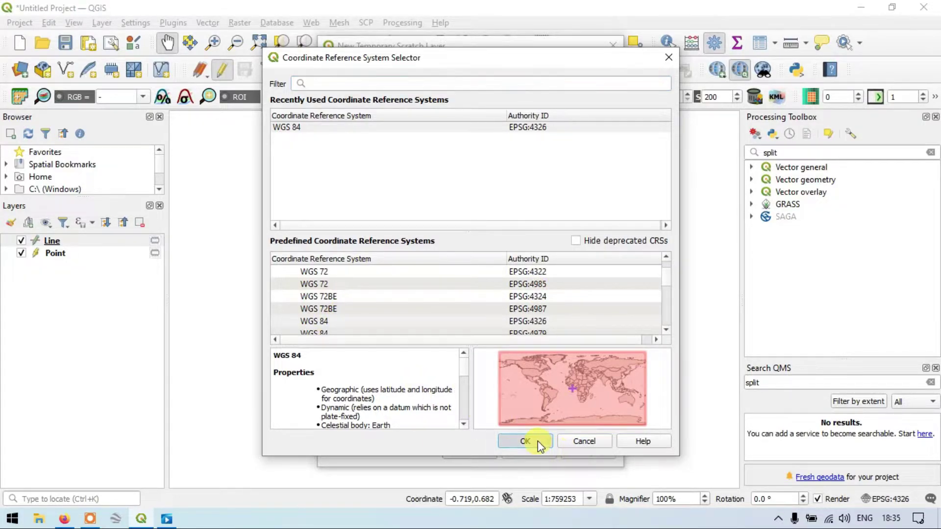
left_click(470, 452)
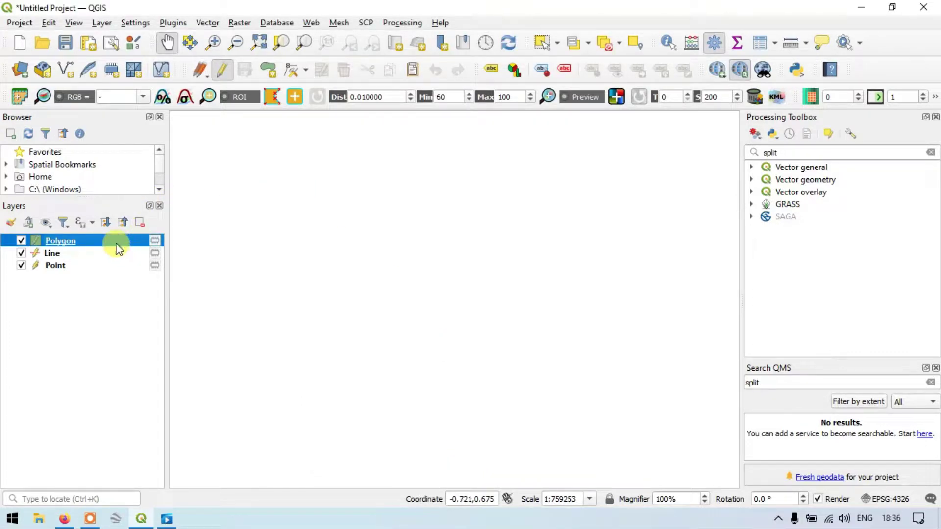
Step: Select the Point layer and switch its editing mode off
left_click(59, 266)
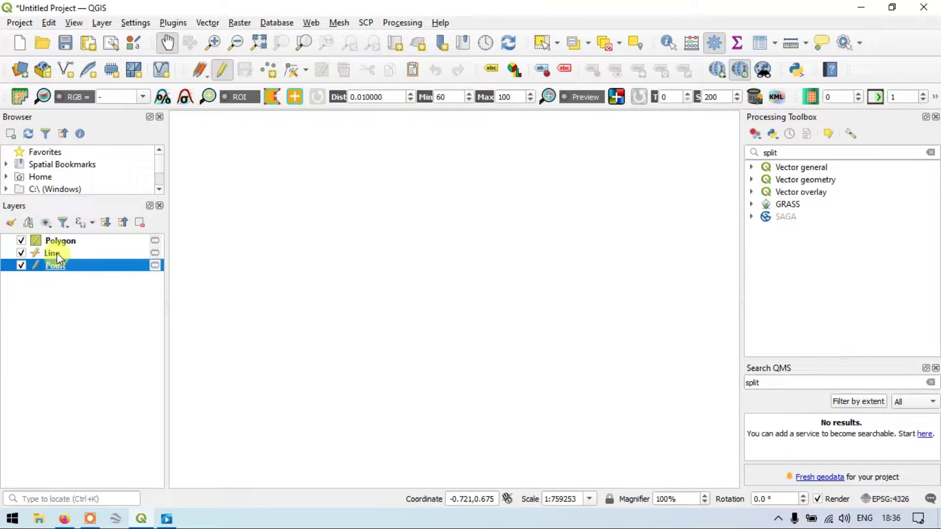
left_click(56, 253)
left_click(70, 242)
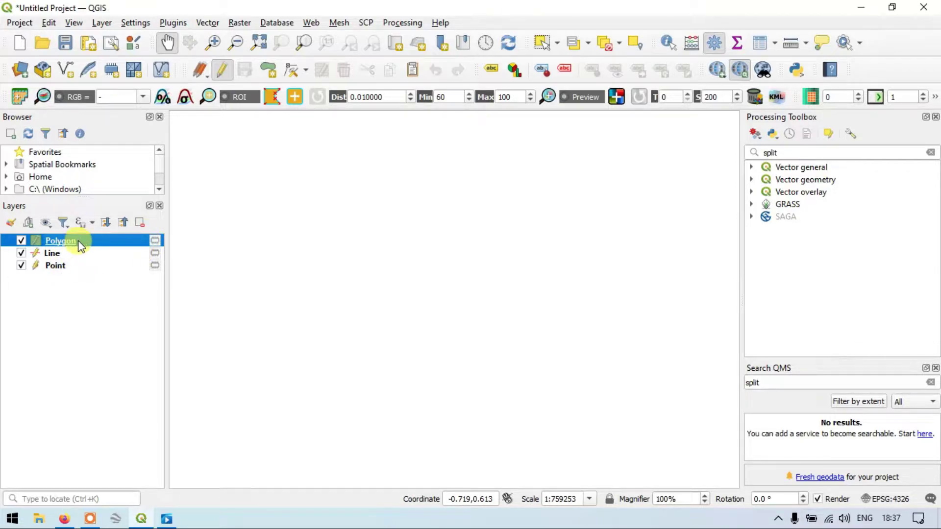
left_click(64, 267)
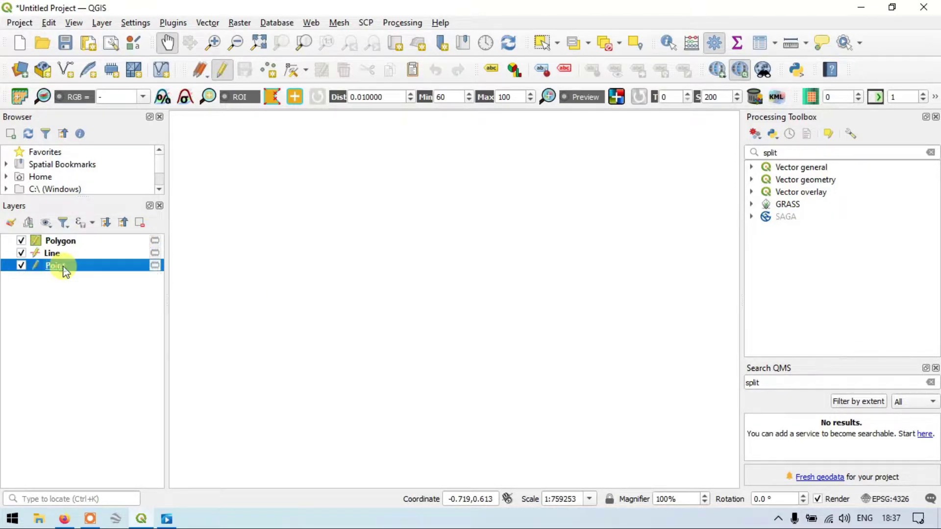
left_click(228, 70)
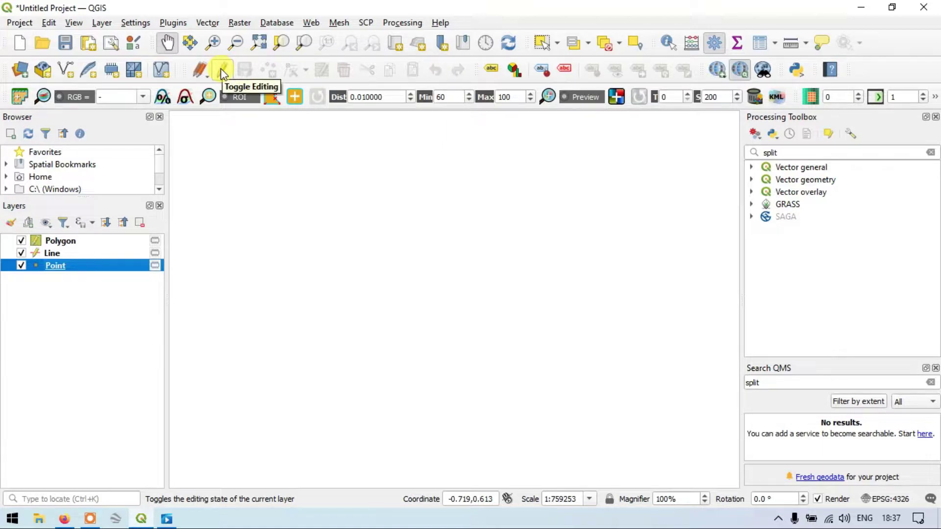
Step: Put Point back into editing and place seven points scattered around the map canvas
left_click(220, 69)
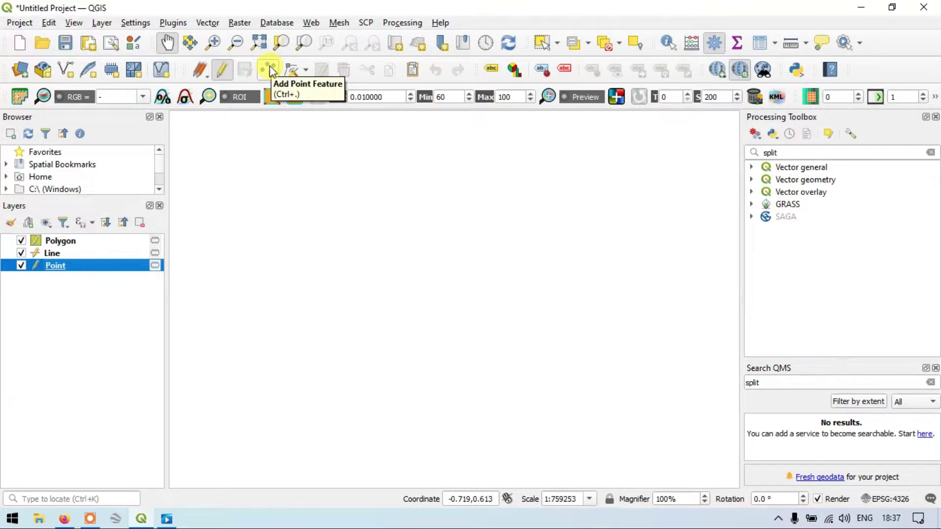
left_click(269, 68)
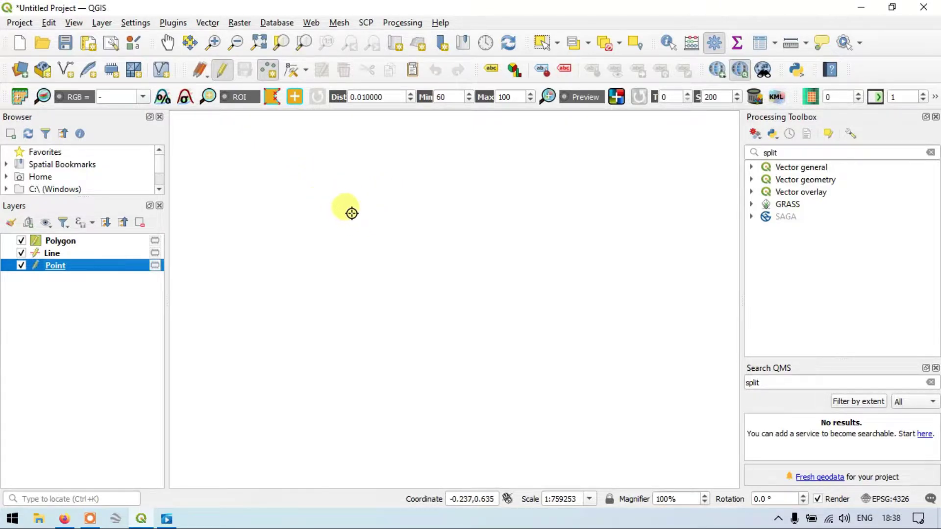
left_click(343, 186)
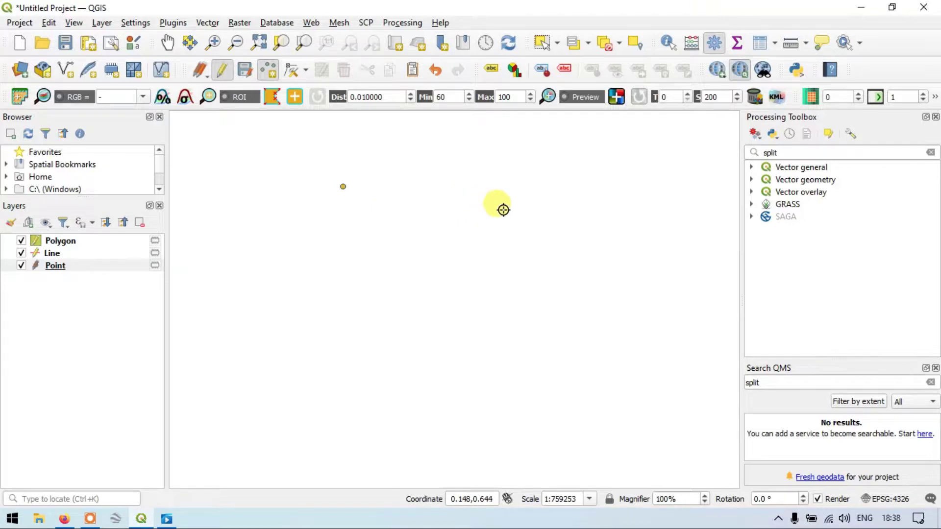
left_click(525, 211)
left_click(607, 301)
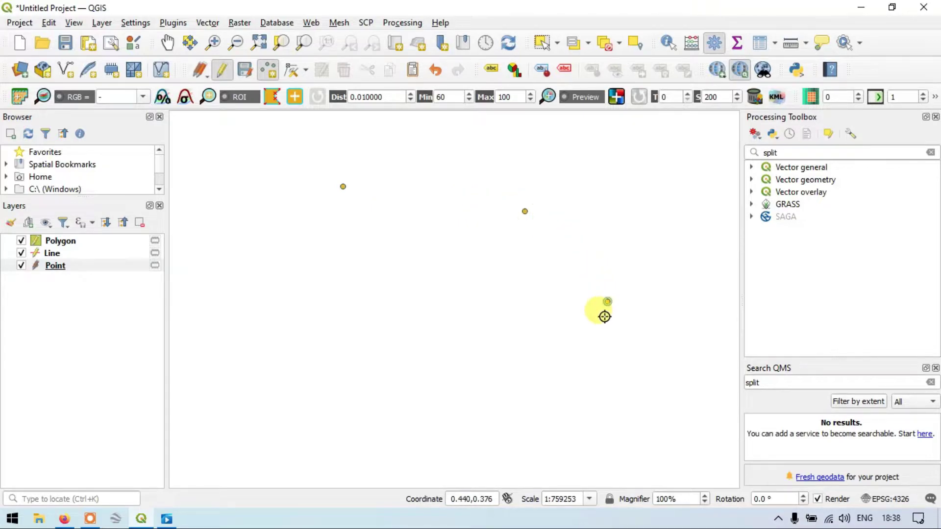
left_click(465, 352)
left_click(300, 295)
left_click(463, 135)
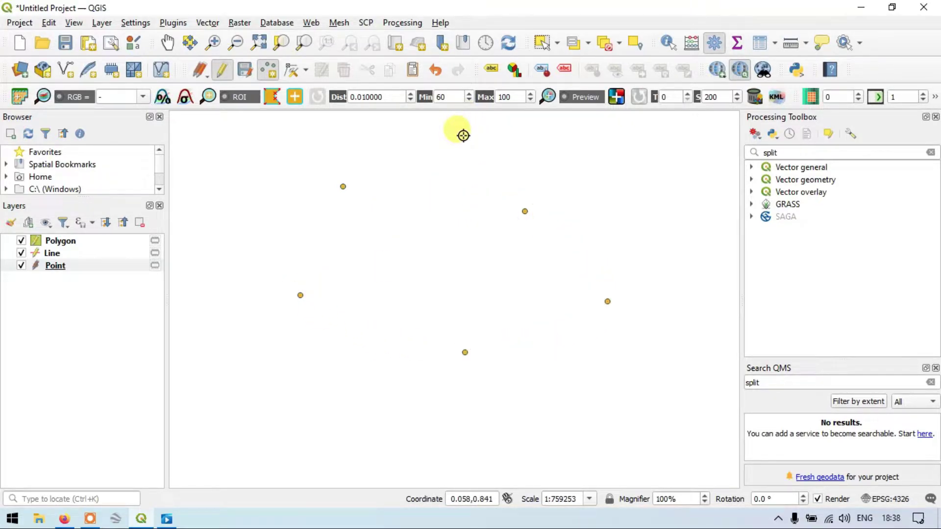
left_click(359, 409)
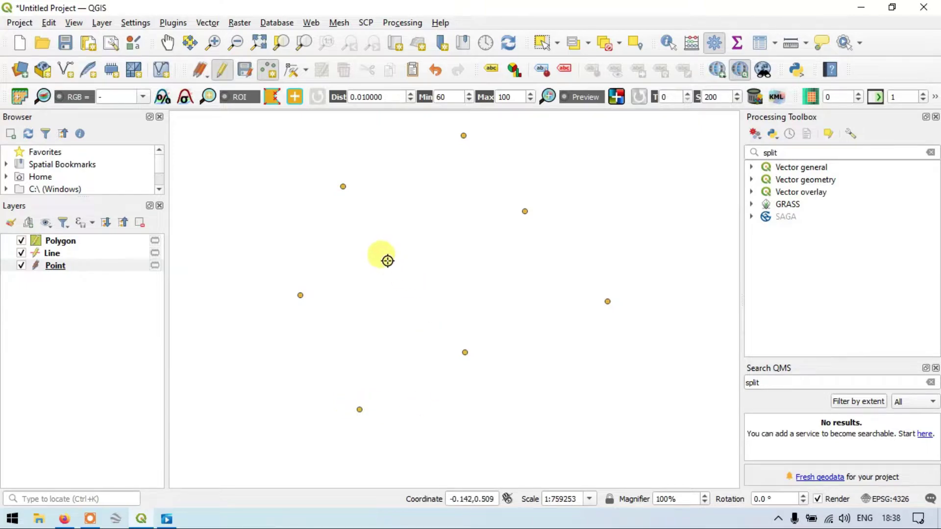
left_click(54, 255)
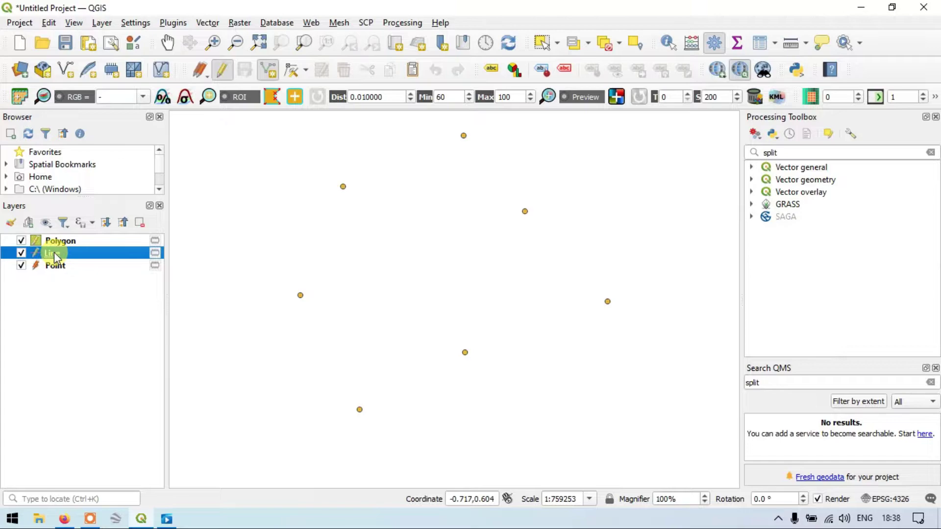
Step: Draw two diagonal lines crossing in an X and a third line across the top
left_click(269, 71)
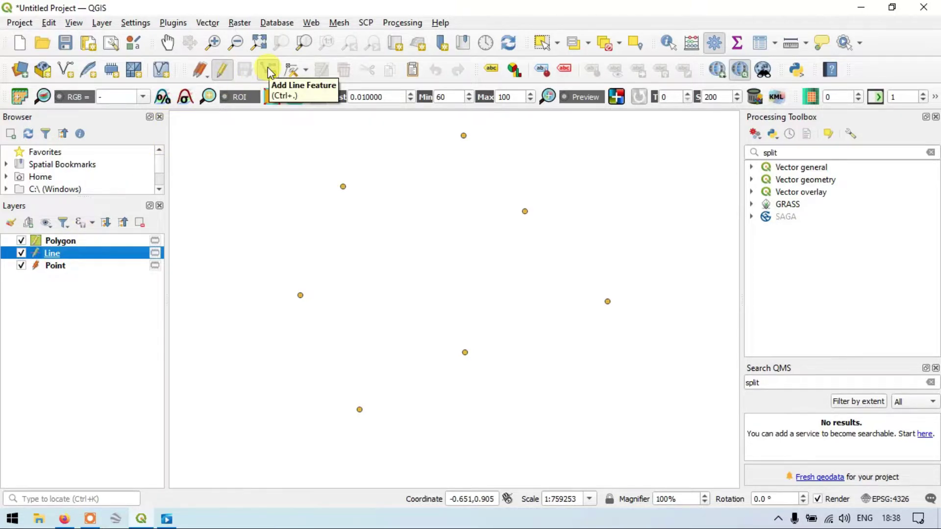
left_click(267, 68)
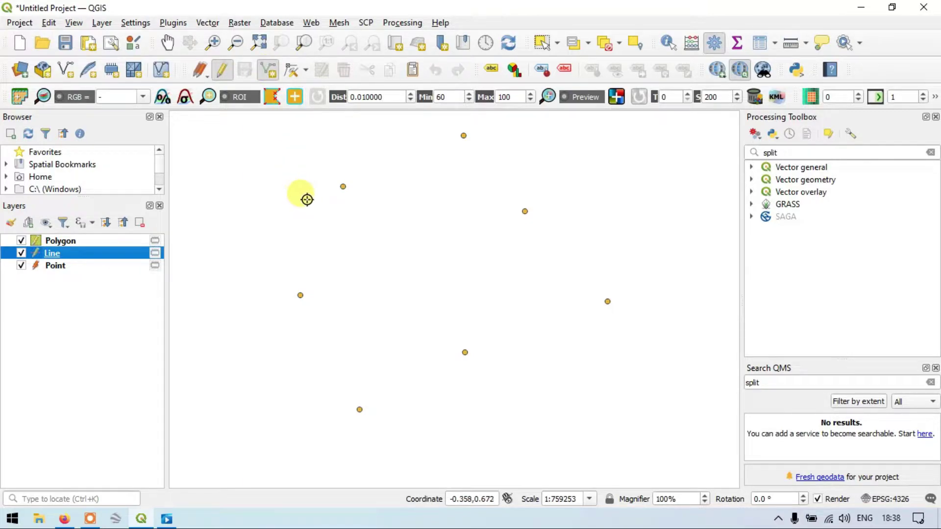
left_click(252, 195)
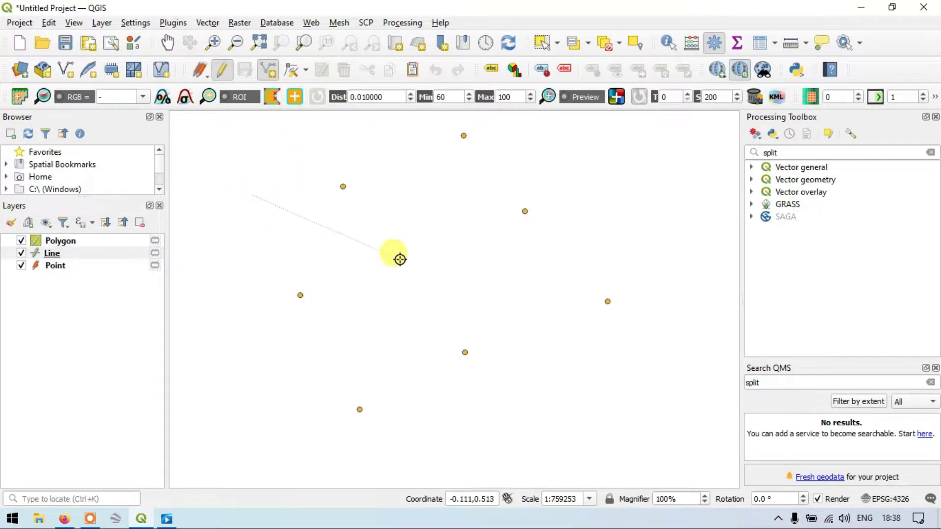
left_click(607, 343)
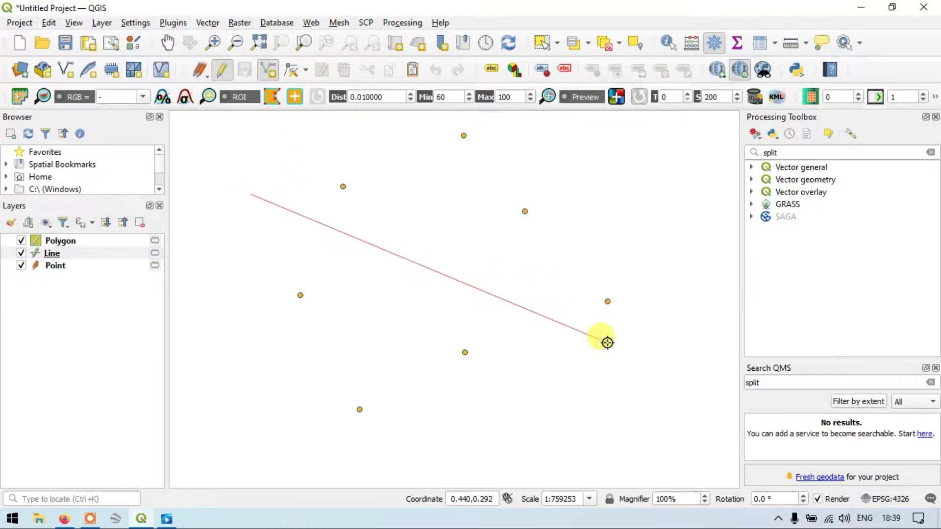
right_click(606, 343)
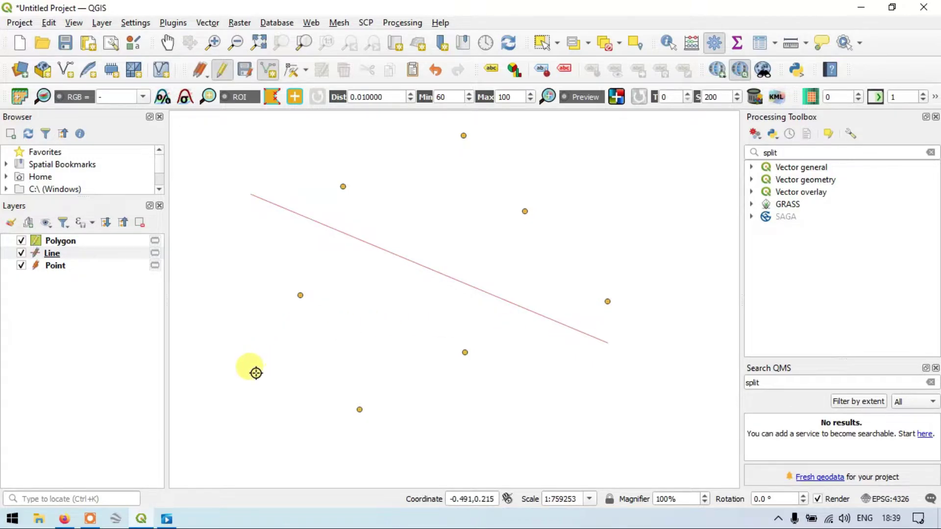
left_click(236, 388)
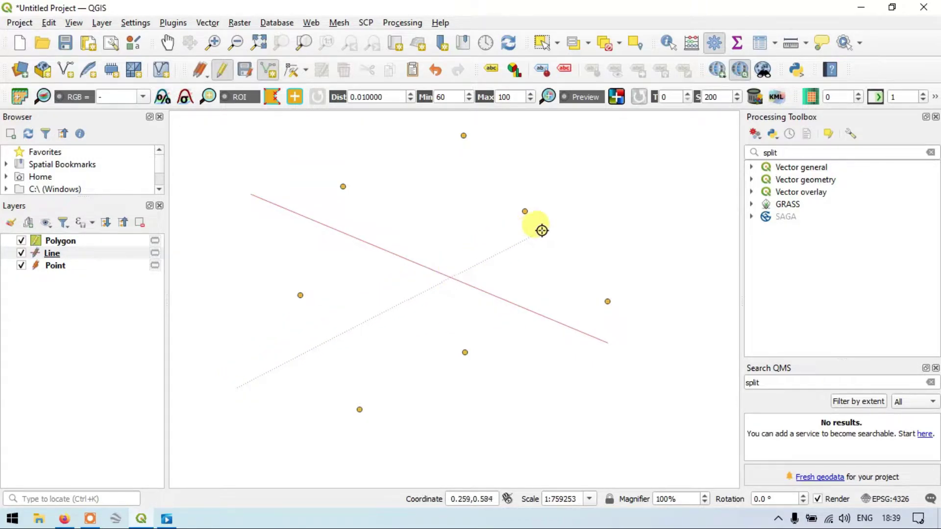
left_click(595, 188)
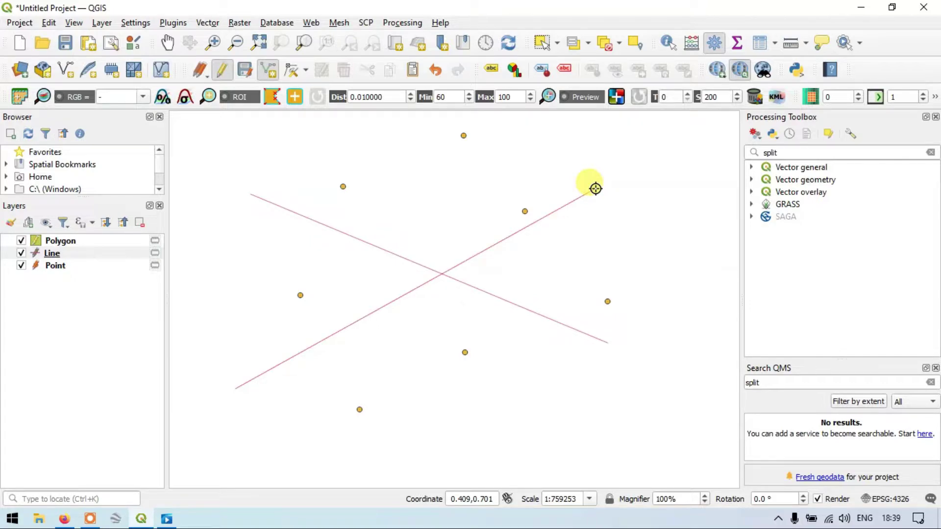
right_click(595, 188)
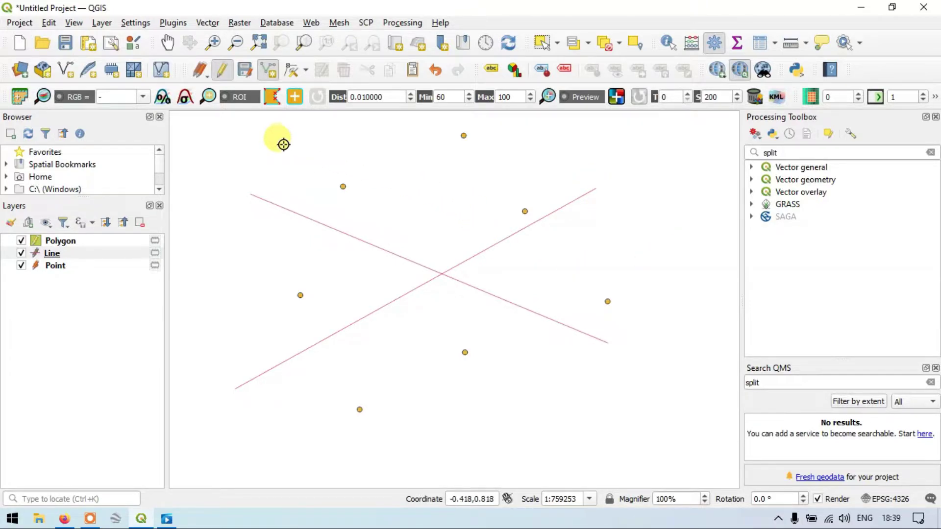
left_click(266, 148)
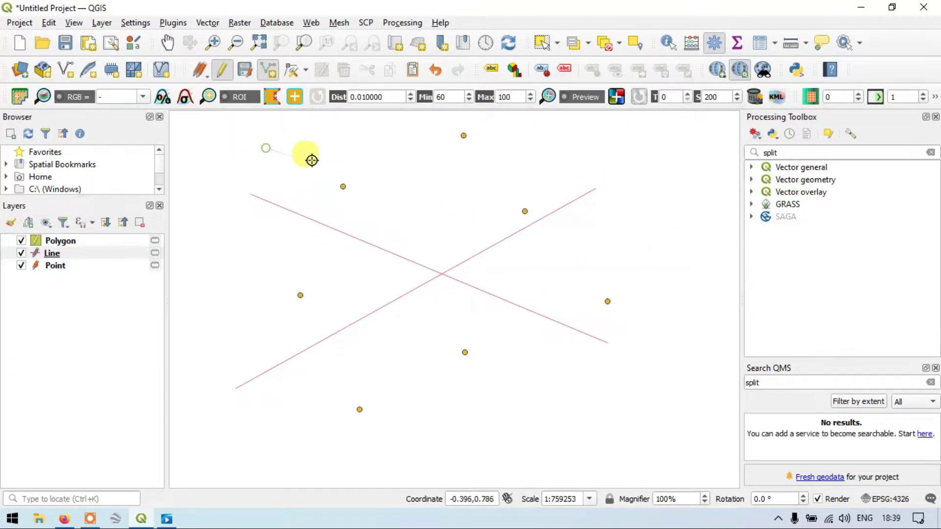
left_click(600, 163)
right_click(600, 164)
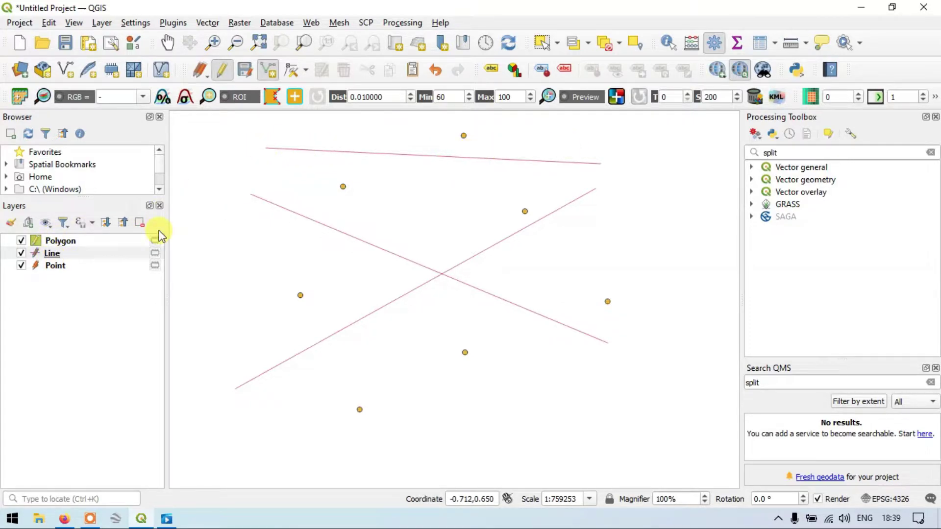
left_click(760, 44)
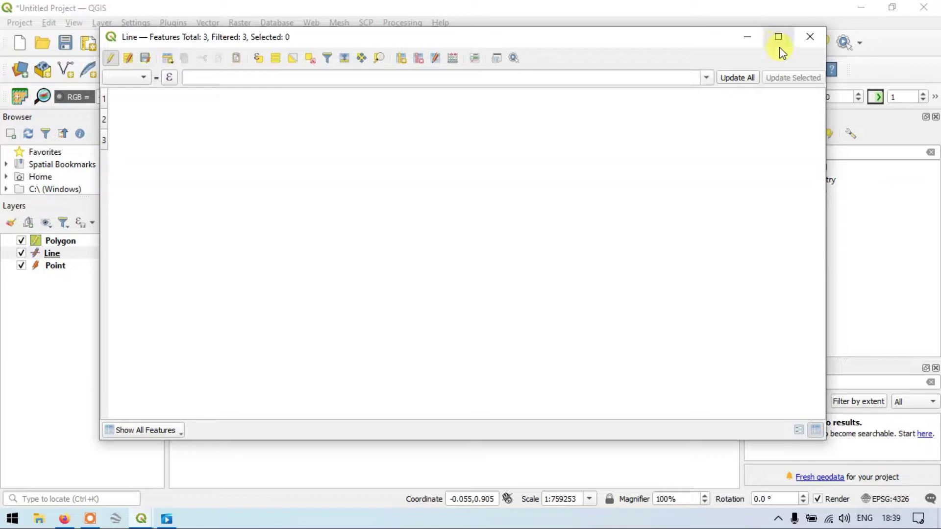
left_click(809, 38)
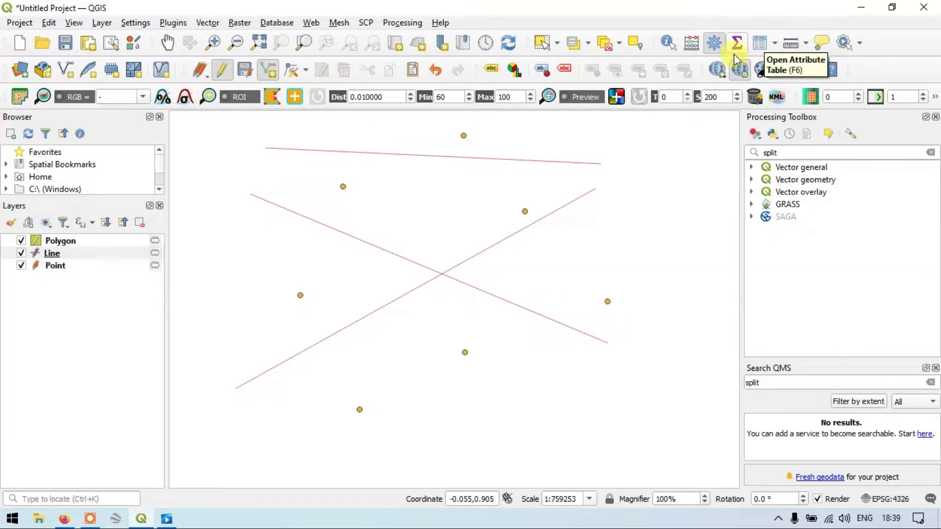
Step: Start editing the Polygon layer and draw a square over the map centre
left_click(65, 241)
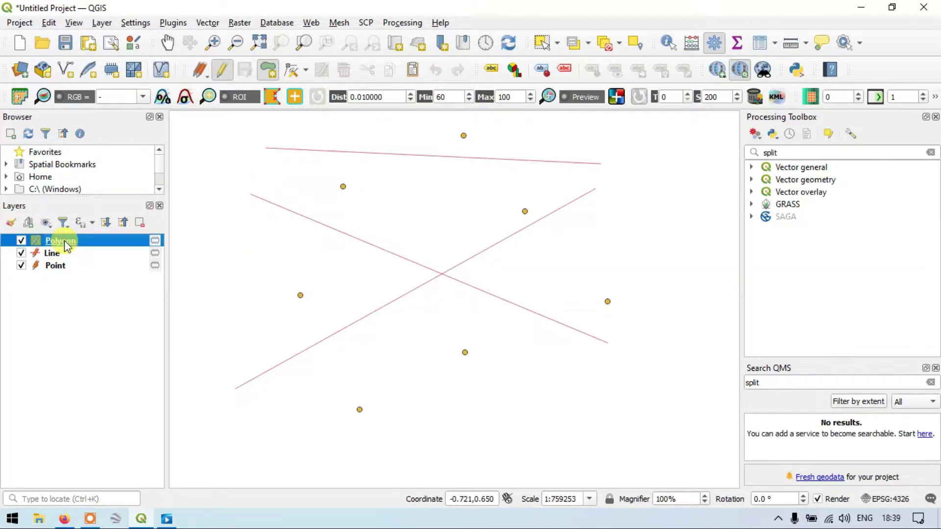
left_click(222, 74)
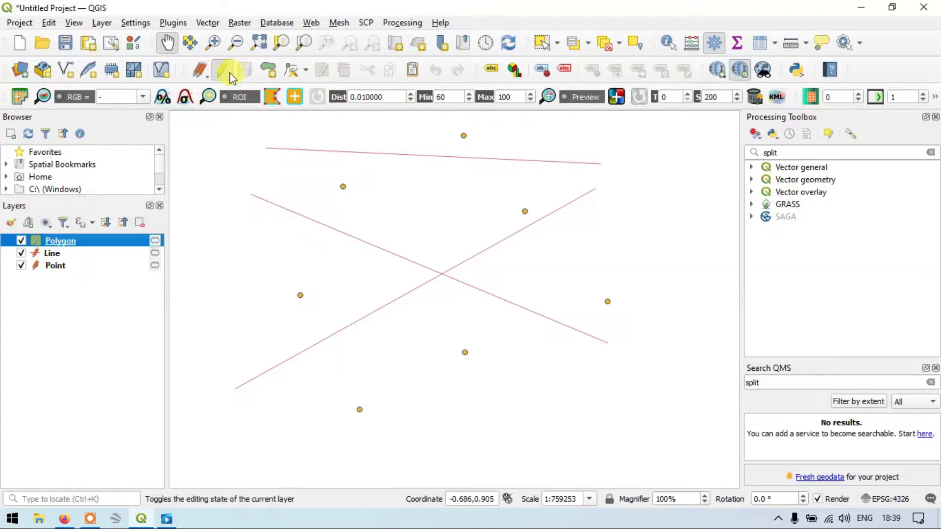
left_click(267, 71)
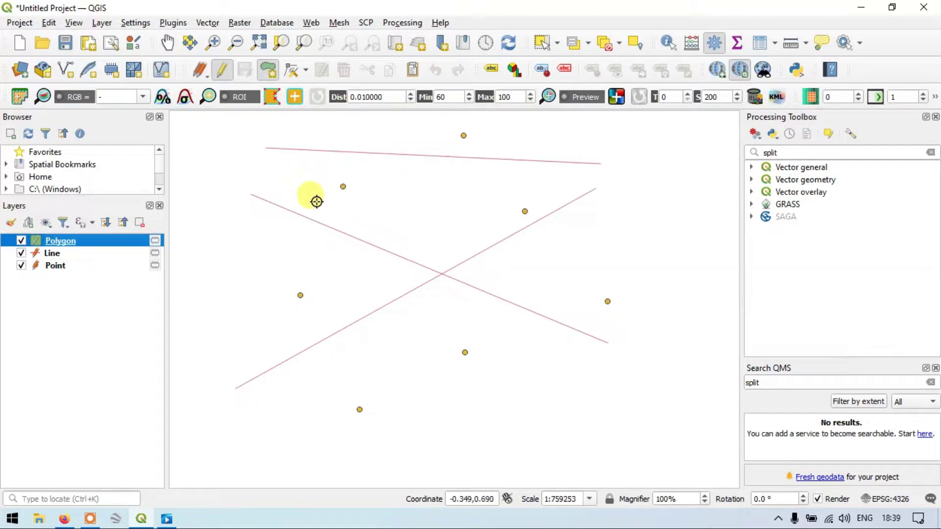
left_click(342, 200)
left_click(471, 199)
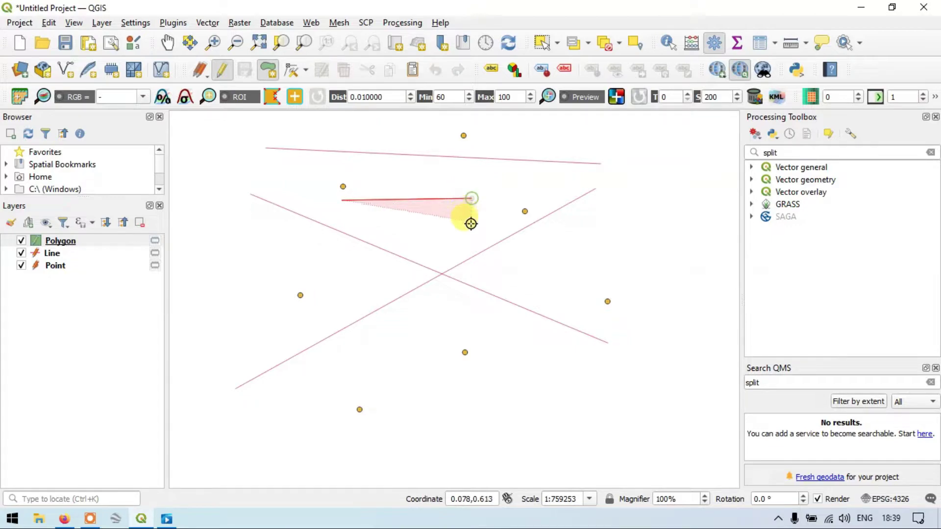
left_click(475, 340)
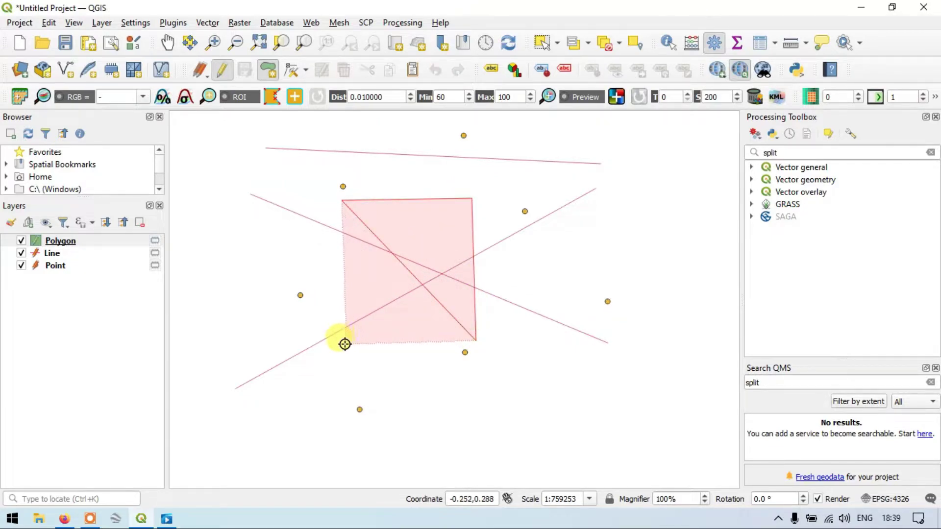
left_click(344, 346)
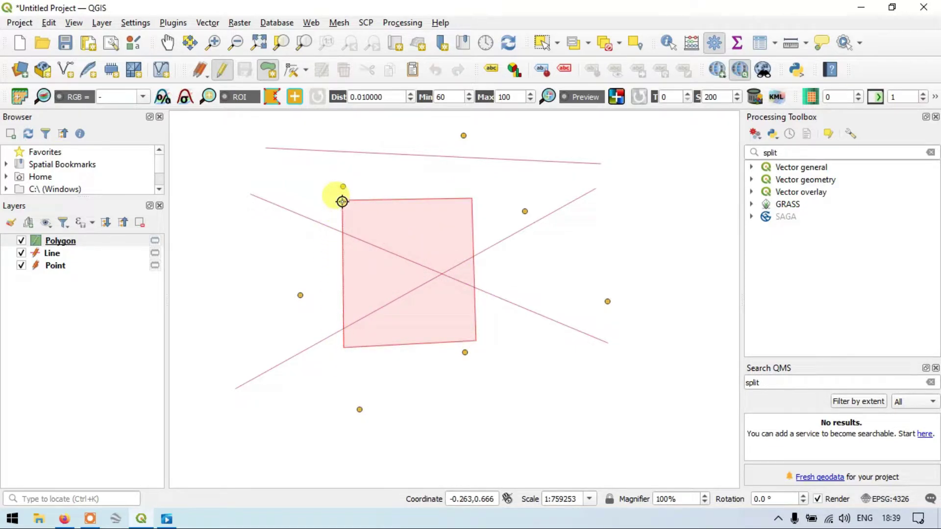
right_click(342, 201)
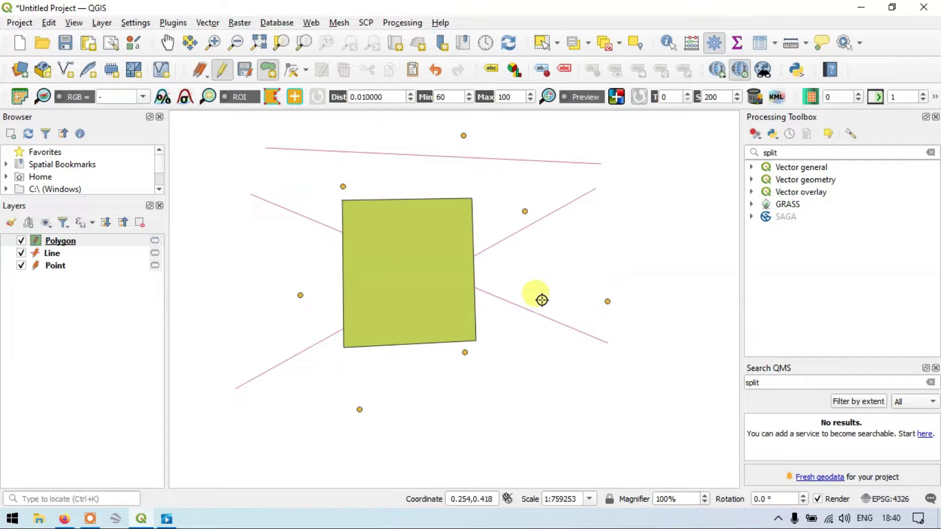
Step: Add a rectangle at the lower right and a triangle at the upper right
left_click(519, 367)
left_click(709, 349)
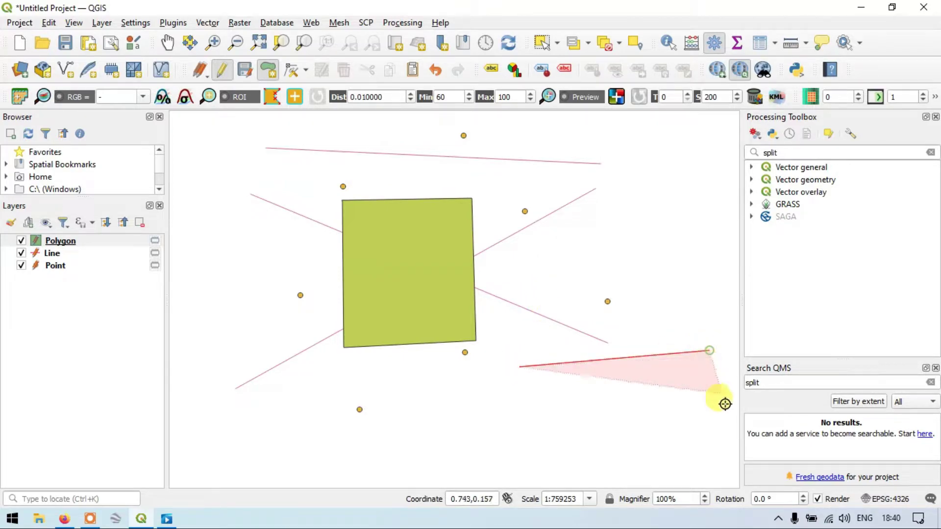
left_click(716, 459)
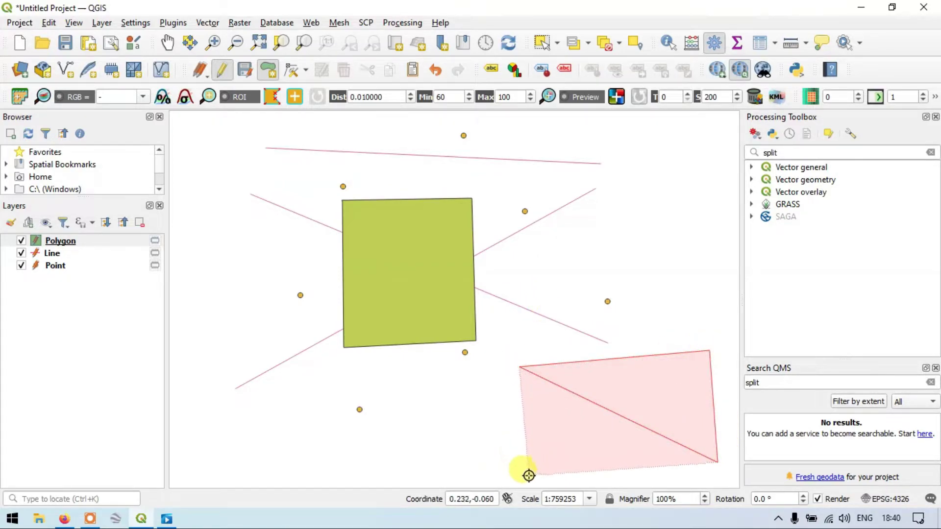
left_click(526, 475)
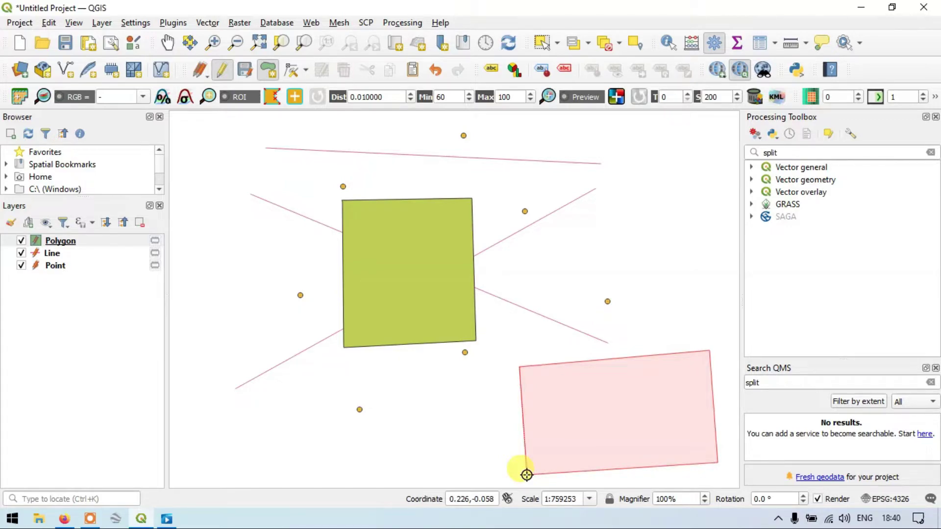
right_click(526, 475)
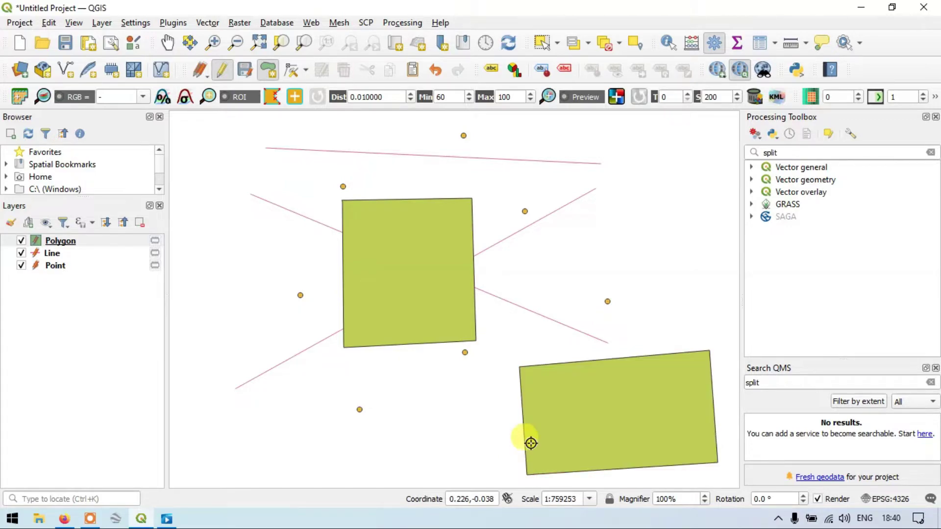
left_click(601, 260)
left_click(673, 155)
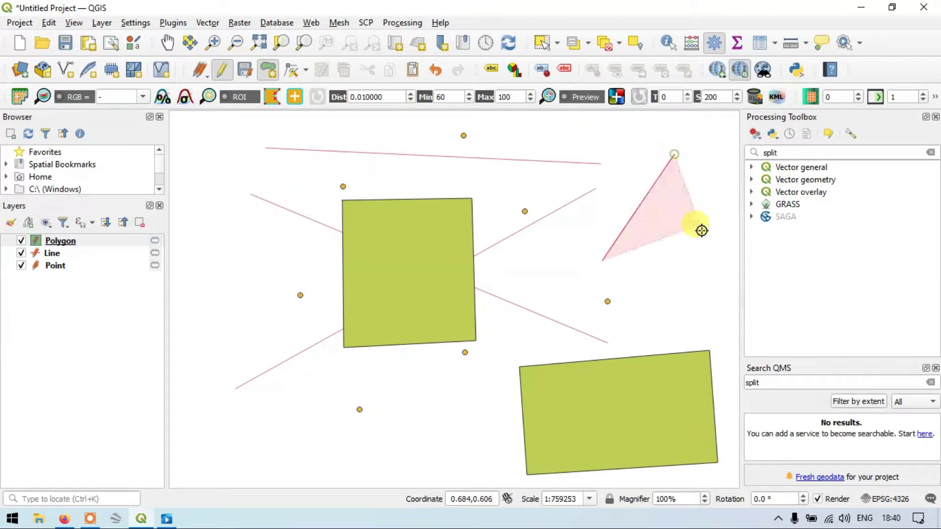
left_click(731, 261)
right_click(732, 262)
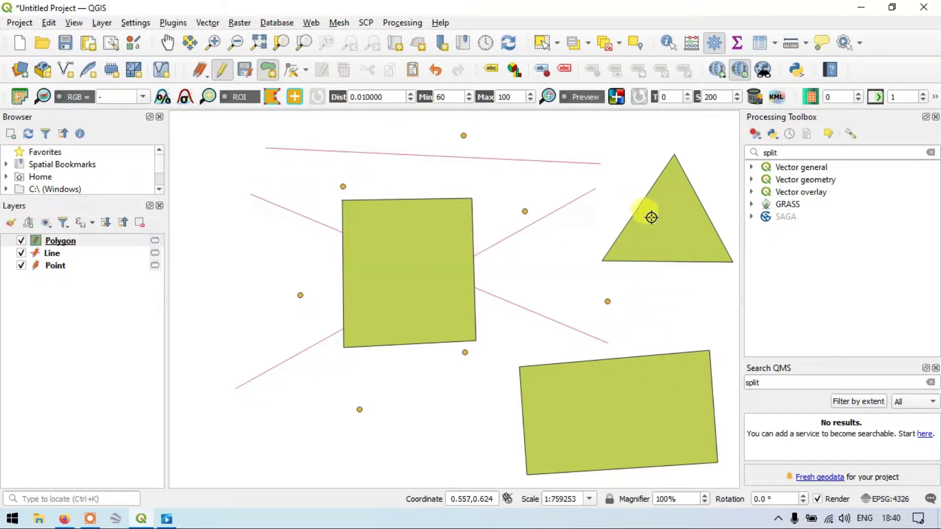
left_click(760, 45)
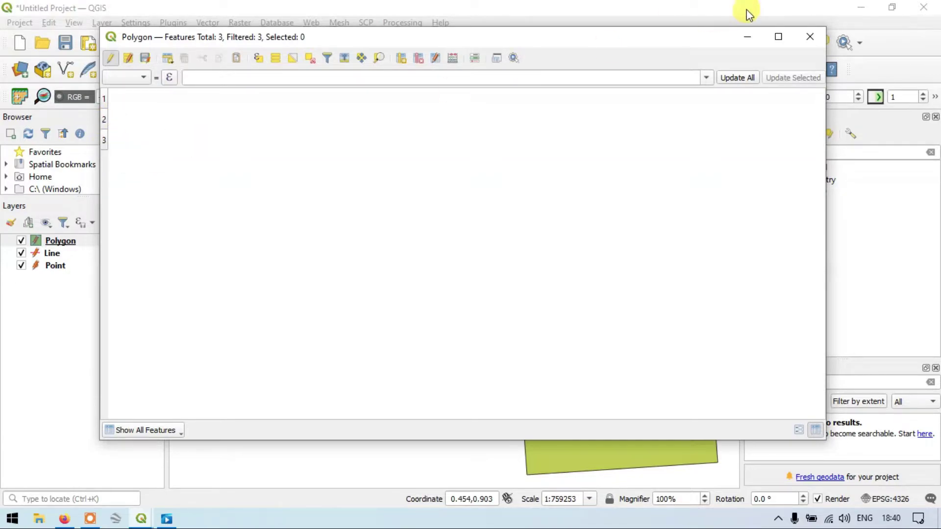
left_click(812, 37)
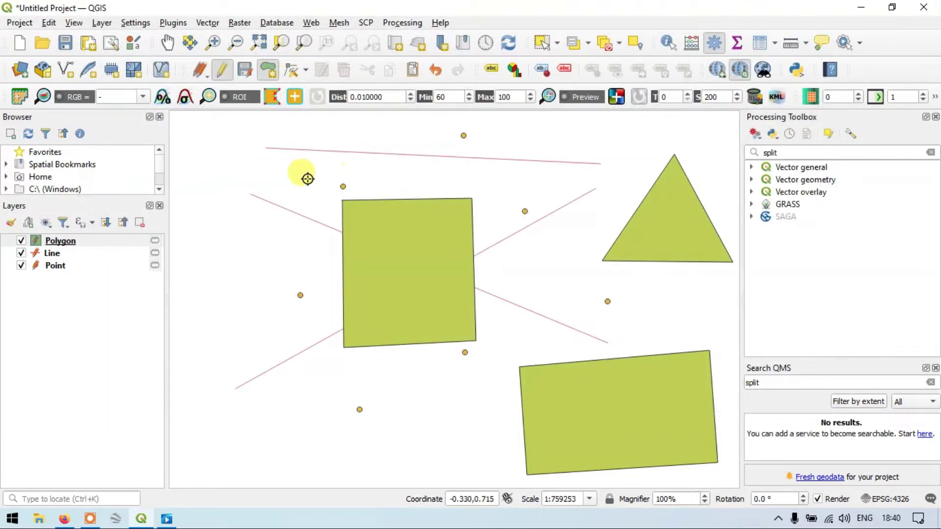
Step: Stop editing the Point layer and save its edits
left_click(60, 251)
left_click(57, 267)
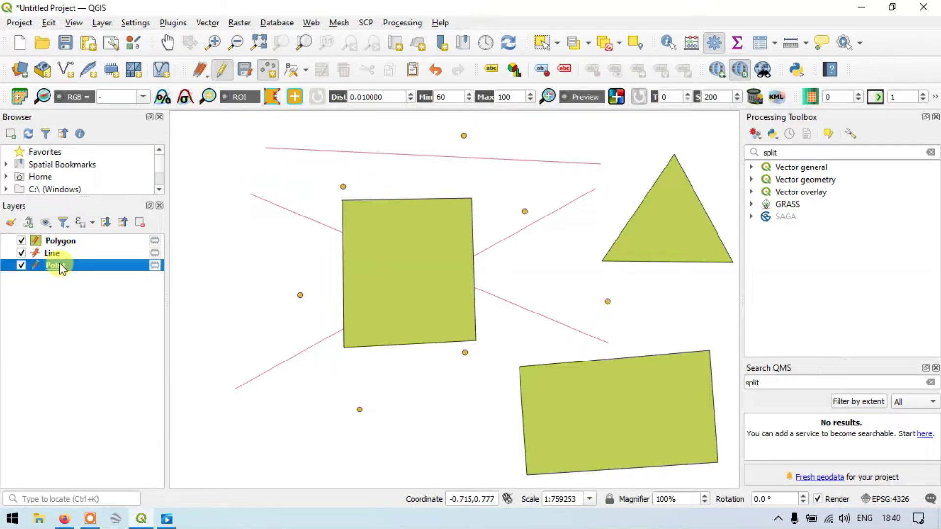
left_click(58, 255)
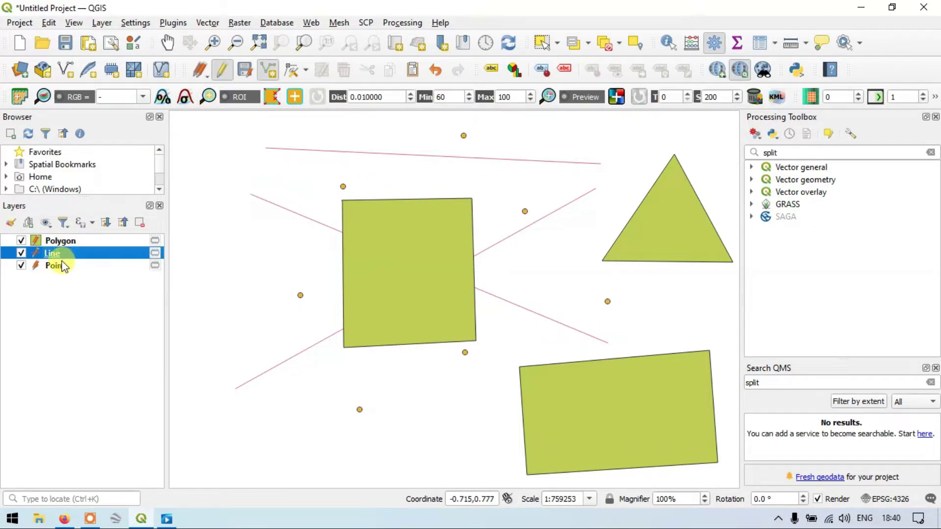
left_click(58, 265)
left_click(62, 241)
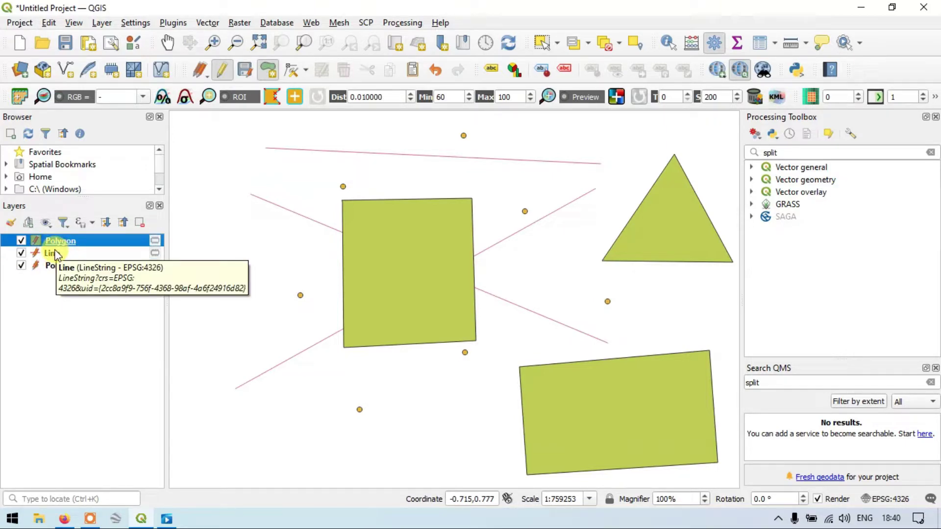
left_click(59, 265)
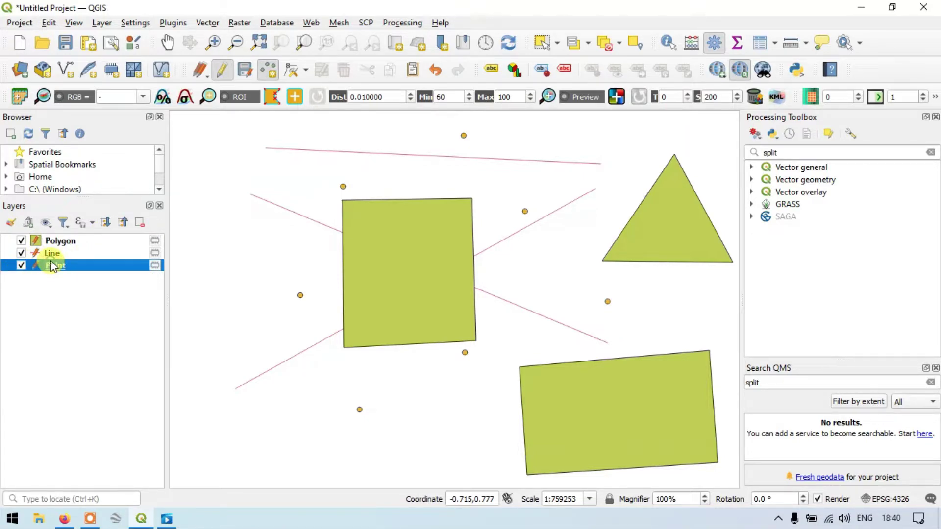
left_click(221, 70)
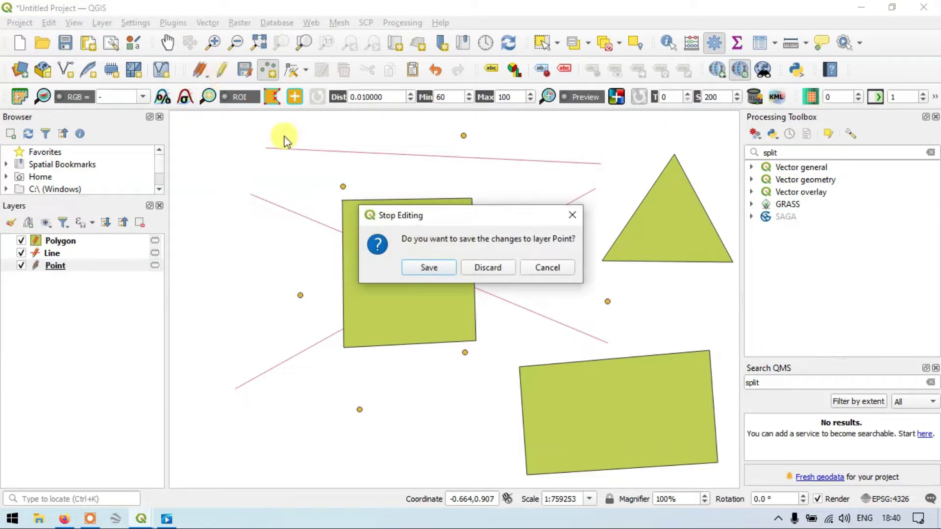
left_click(445, 266)
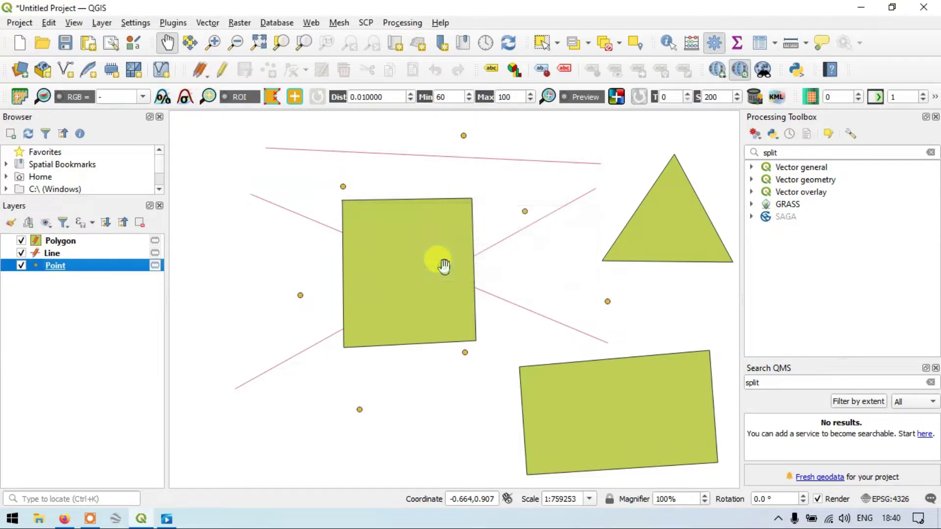
Step: Stop editing the Line and Polygon layers, saving the edits on each
left_click(55, 254)
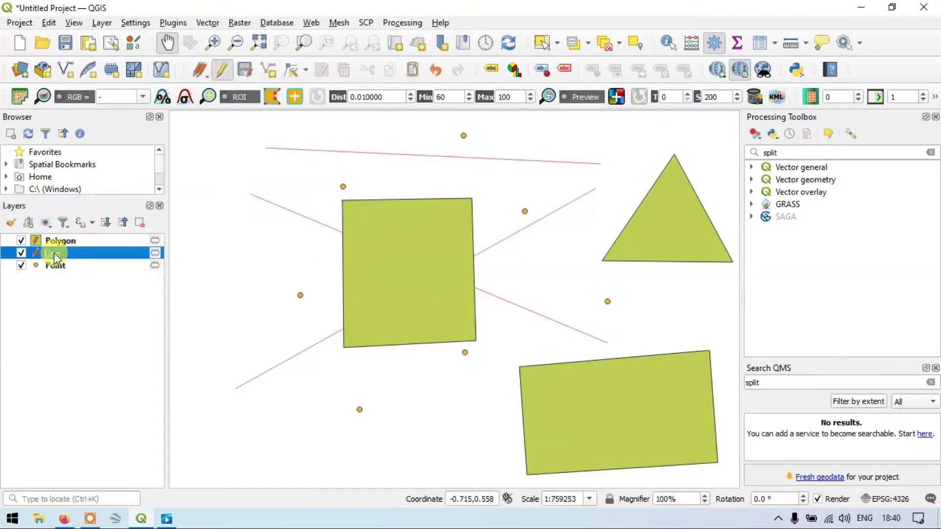
left_click(223, 71)
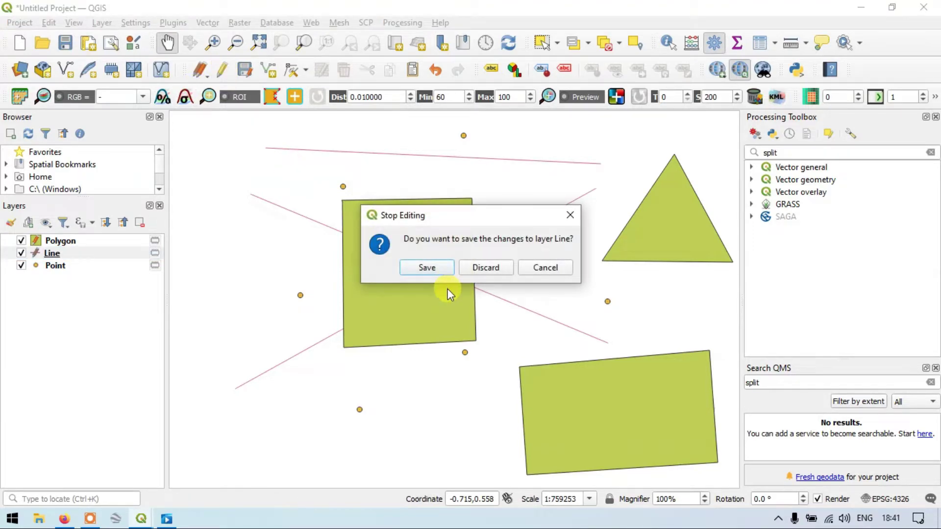
left_click(436, 268)
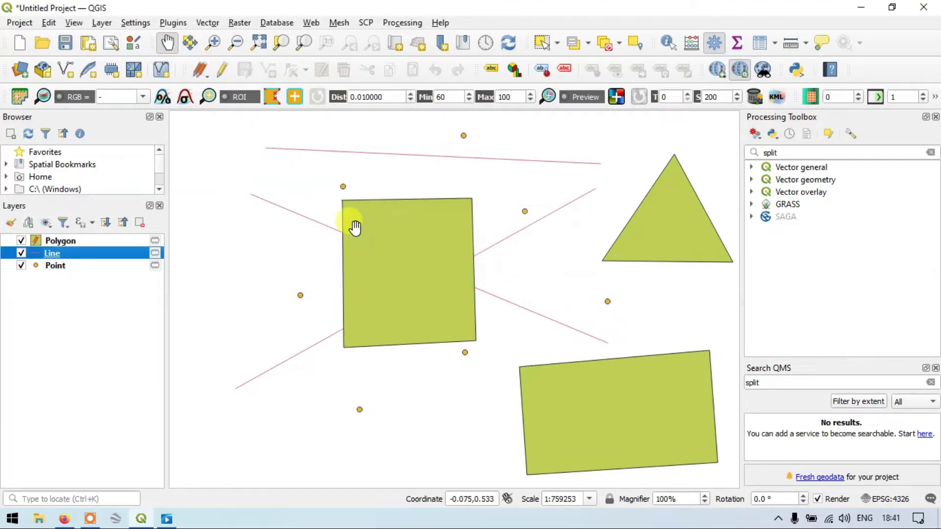
left_click(63, 237)
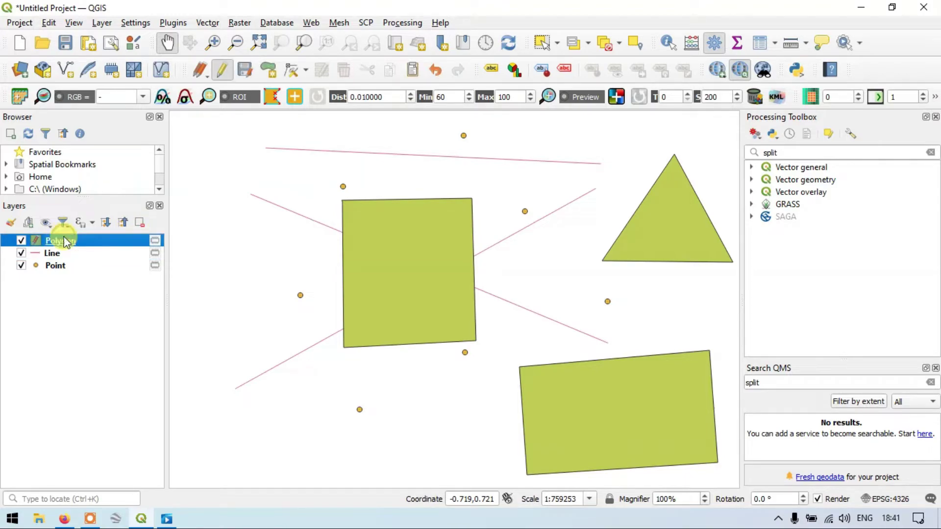
left_click(225, 68)
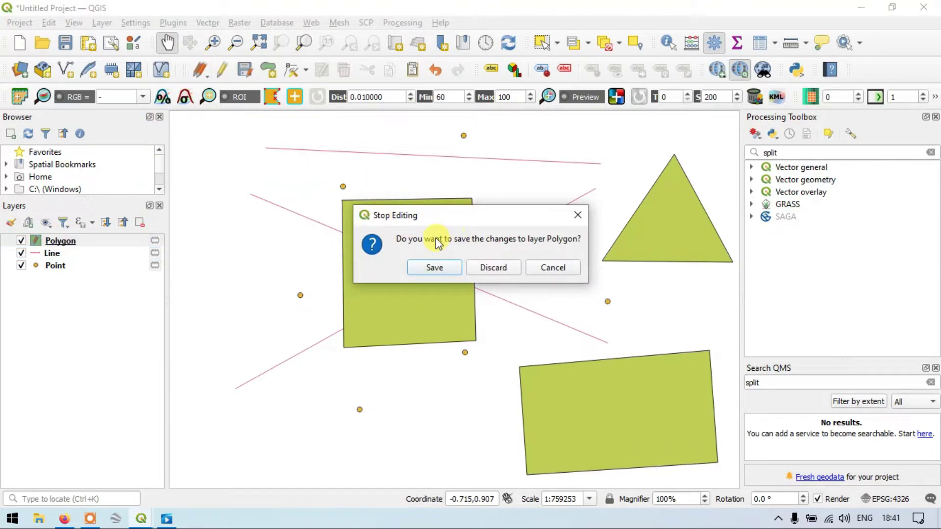
left_click(445, 267)
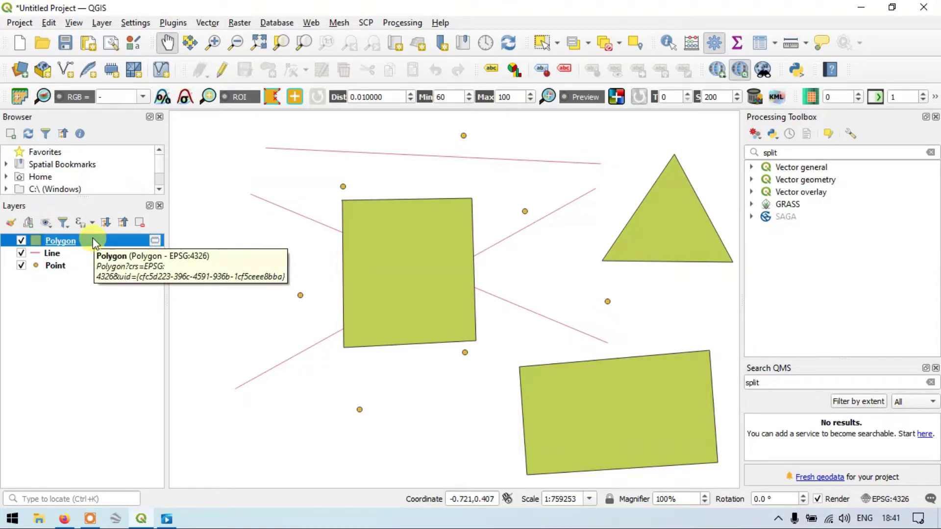
Step: Drag Polygon to the bottom of the Layers panel, giving the order Line, Point, Polygon
left_click_drag(91, 239, 92, 282)
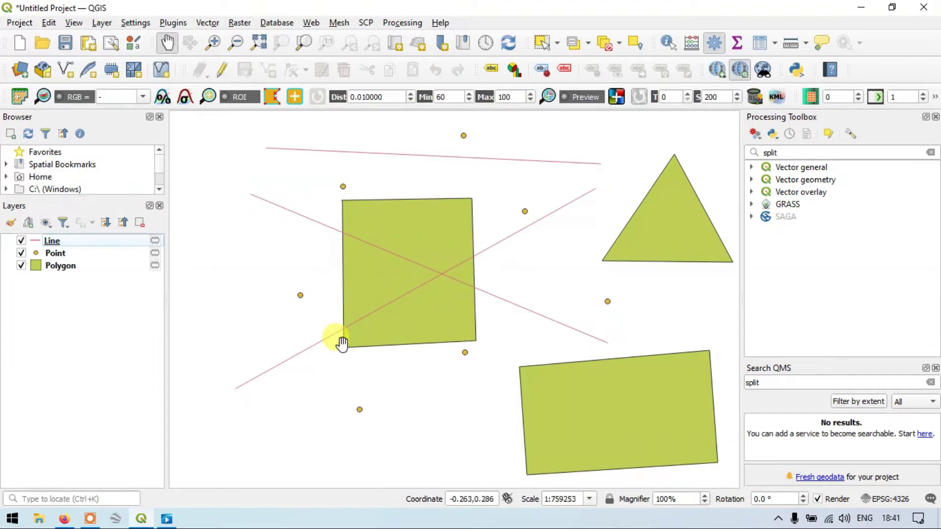
Step: Settle the layer order back to Line, Point, Polygon and pan to recenter the features
left_click(56, 254)
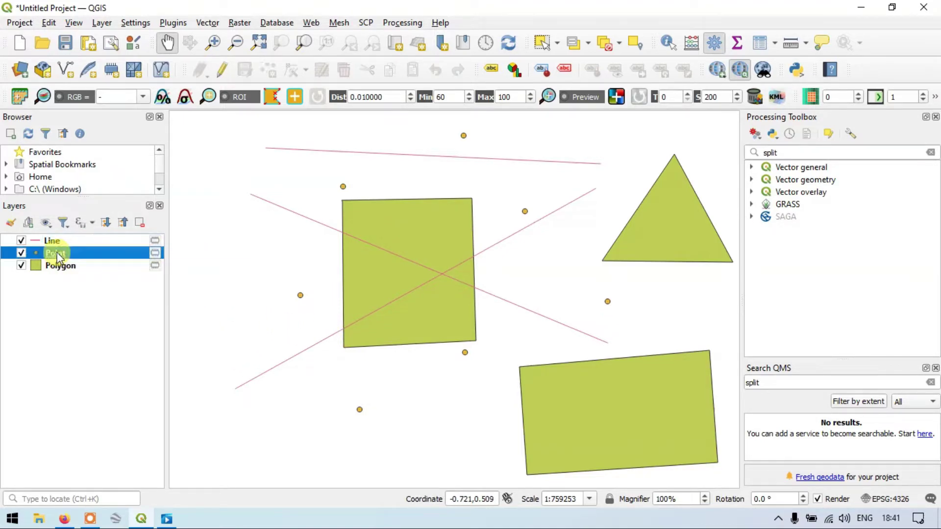
left_click_drag(57, 254, 63, 283)
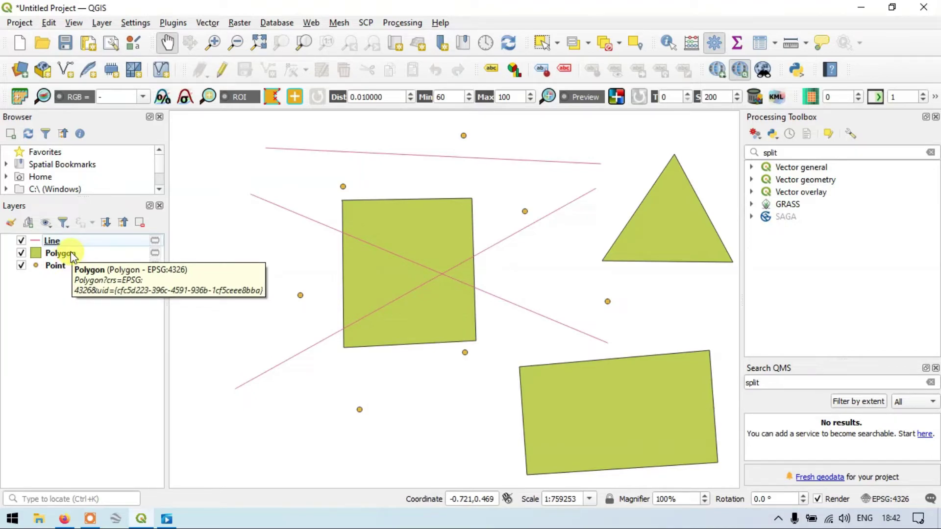
mouse_move(66, 255)
left_mouse_down()
mouse_move(71, 230)
mouse_move(80, 230)
mouse_move(61, 233)
mouse_move(68, 237)
left_mouse_up()
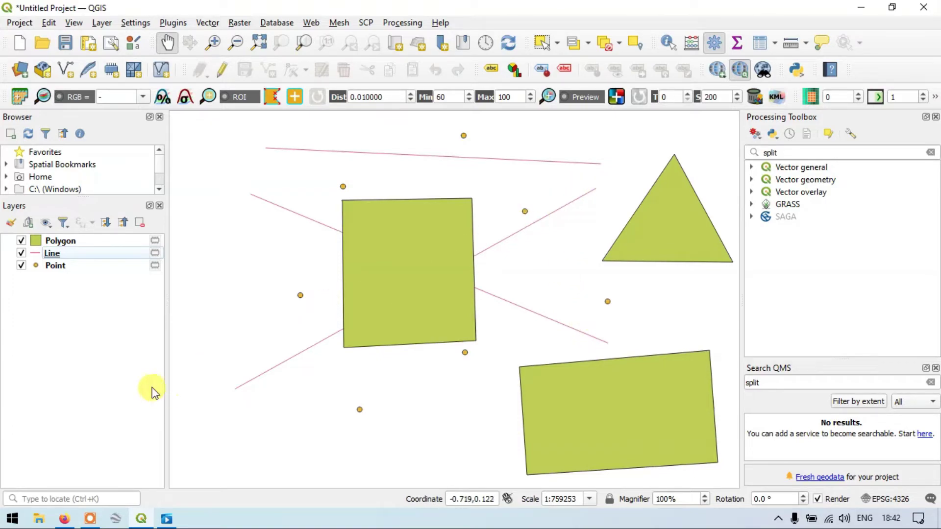
left_click_drag(69, 243, 62, 275)
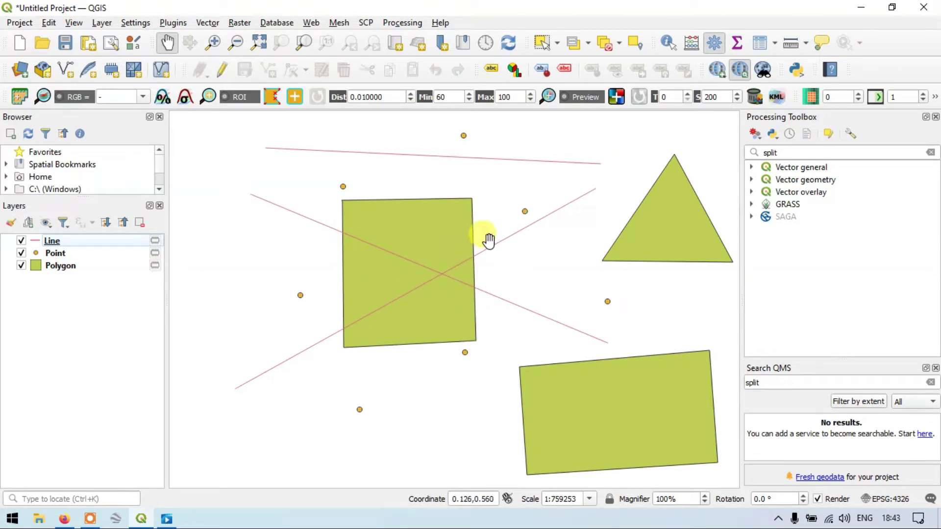
left_click_drag(520, 272, 503, 263)
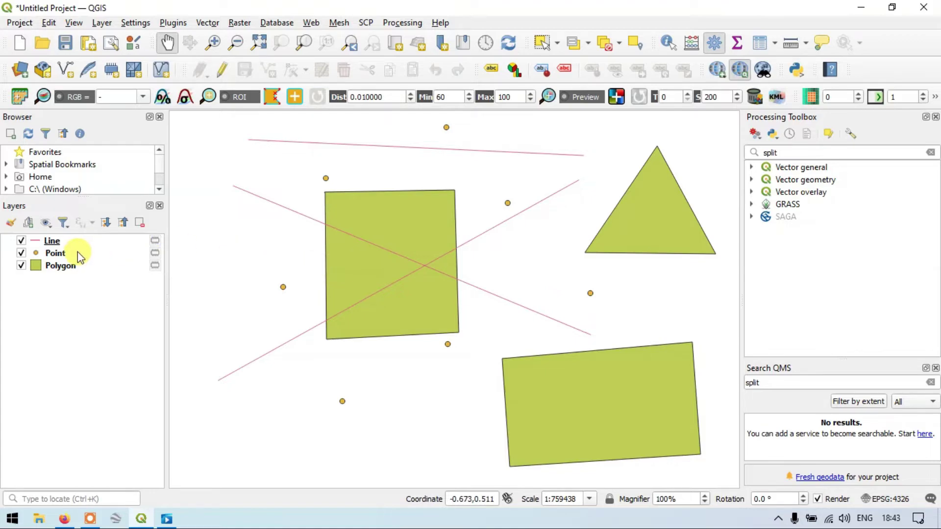
Step: Make the Line layer current and box-select the top line on the map
left_click(72, 269)
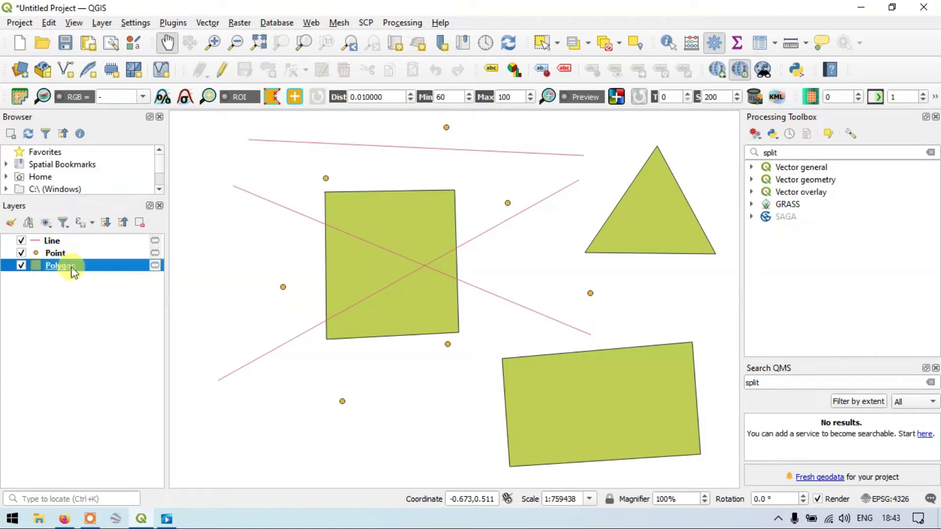
left_click(73, 255)
left_click(77, 242)
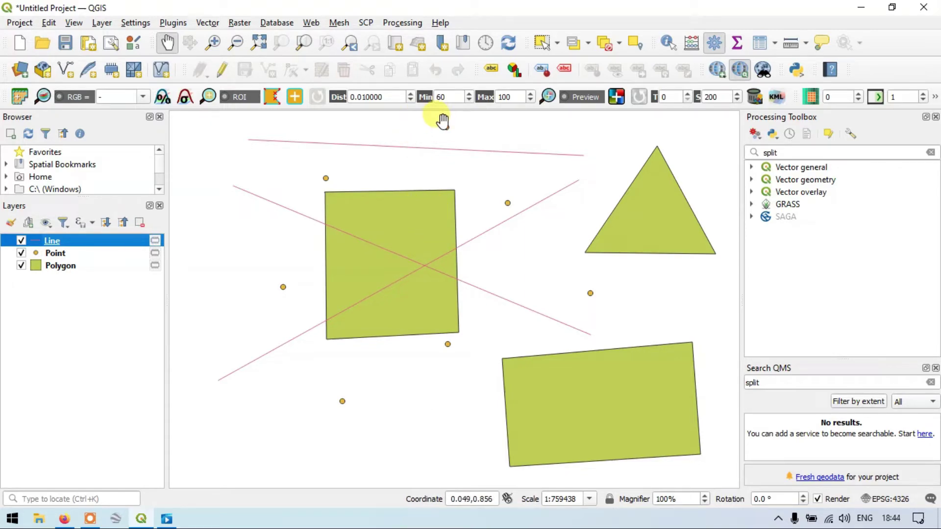
left_click(541, 43)
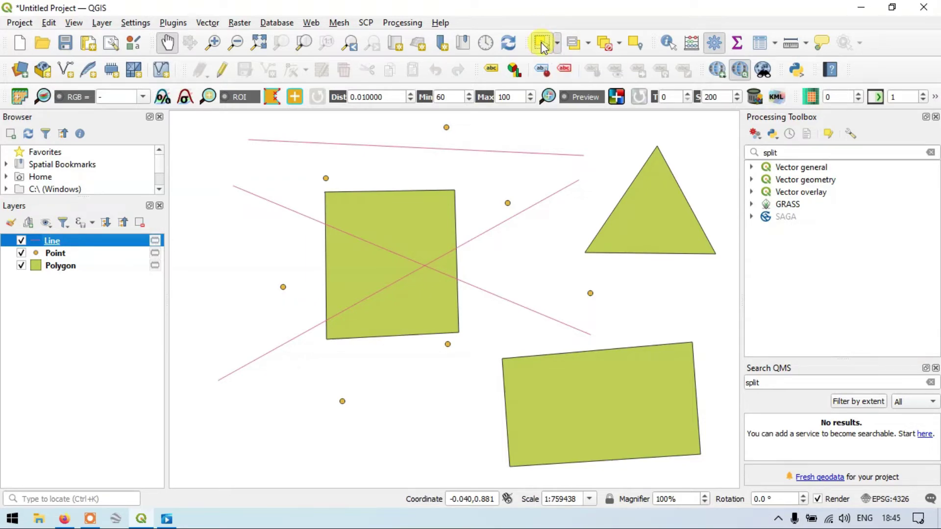
left_click_drag(520, 131, 572, 181)
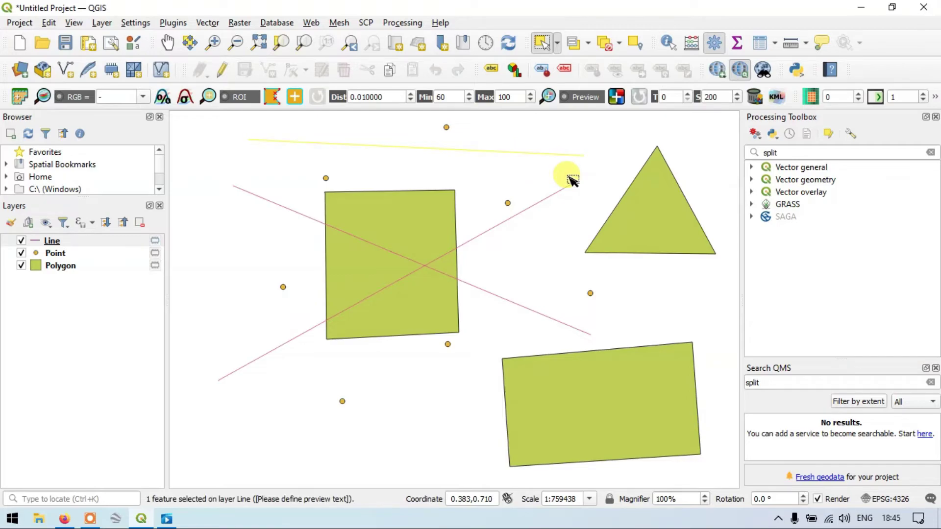
Step: Review the selected line in the Line attribute table, then clear the selection
left_click(760, 44)
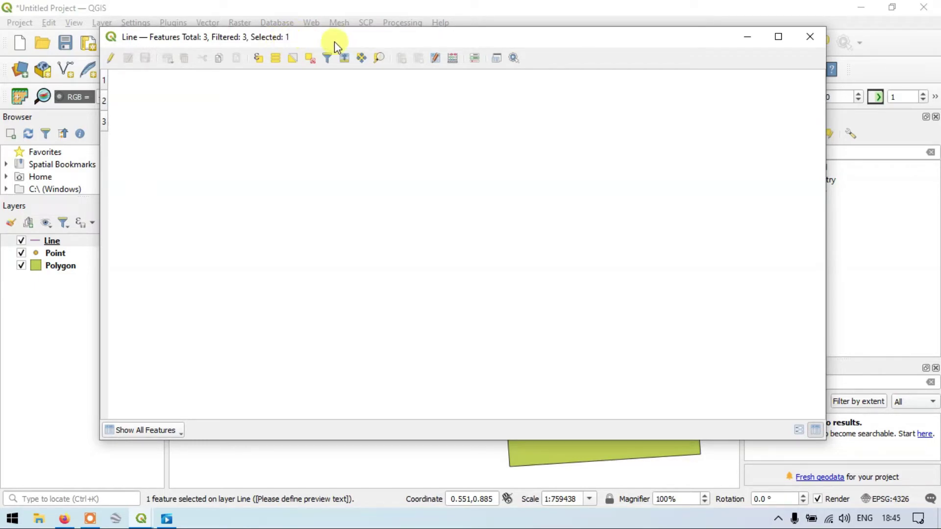
left_click(810, 40)
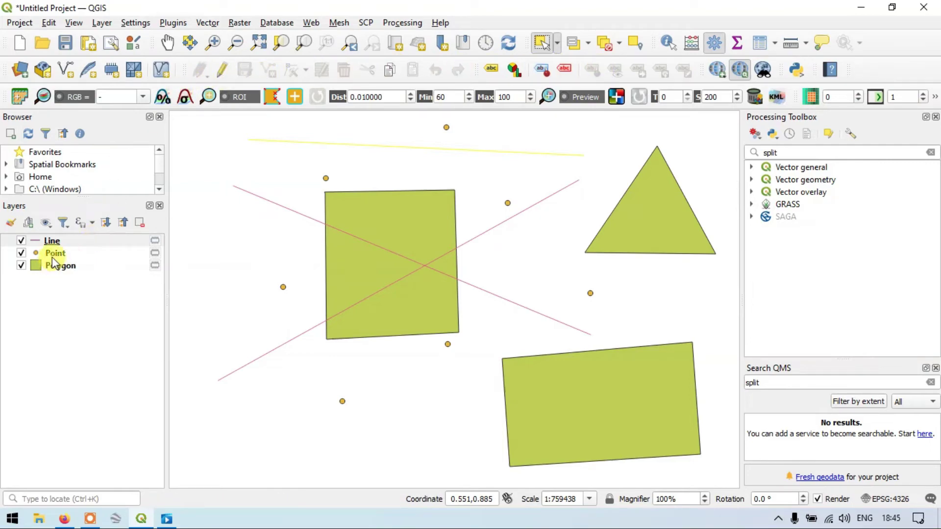
left_click(565, 138)
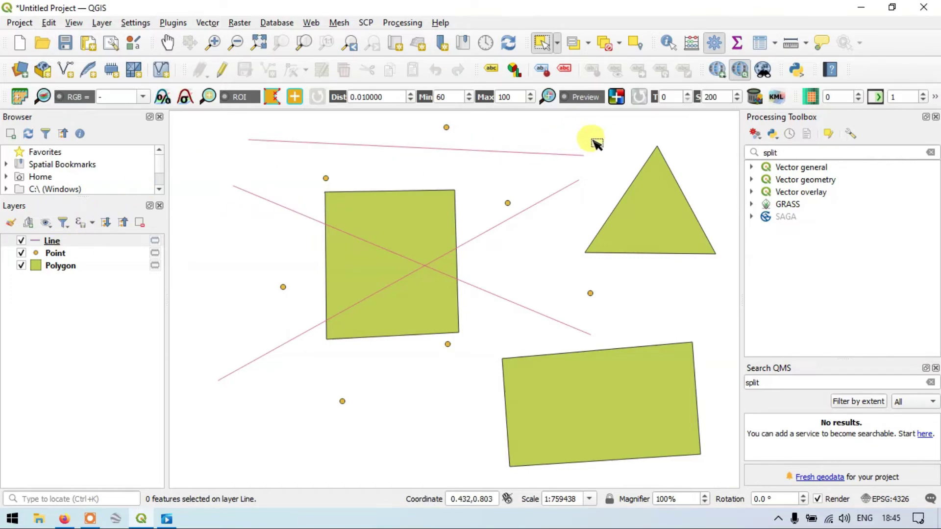
left_click(635, 127)
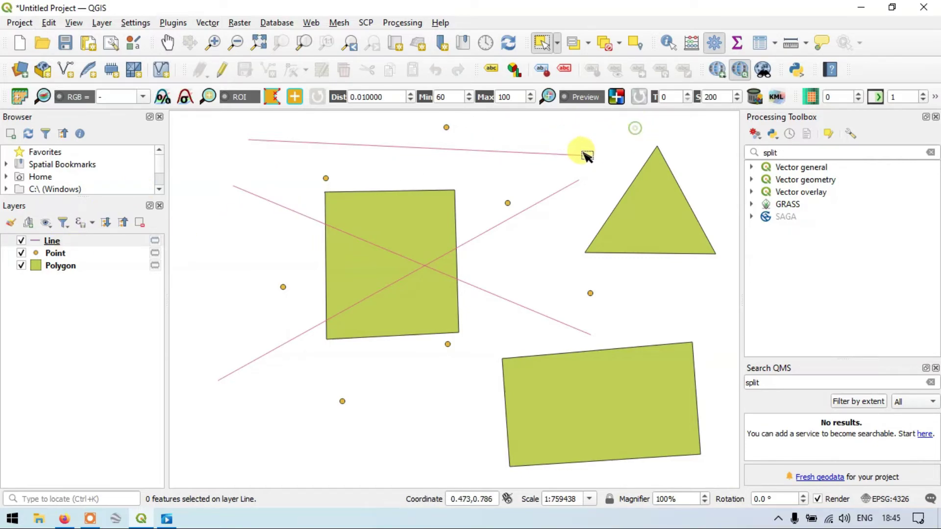
Step: Make the Point layer current and box-select the point above-right of the square
left_click(56, 253)
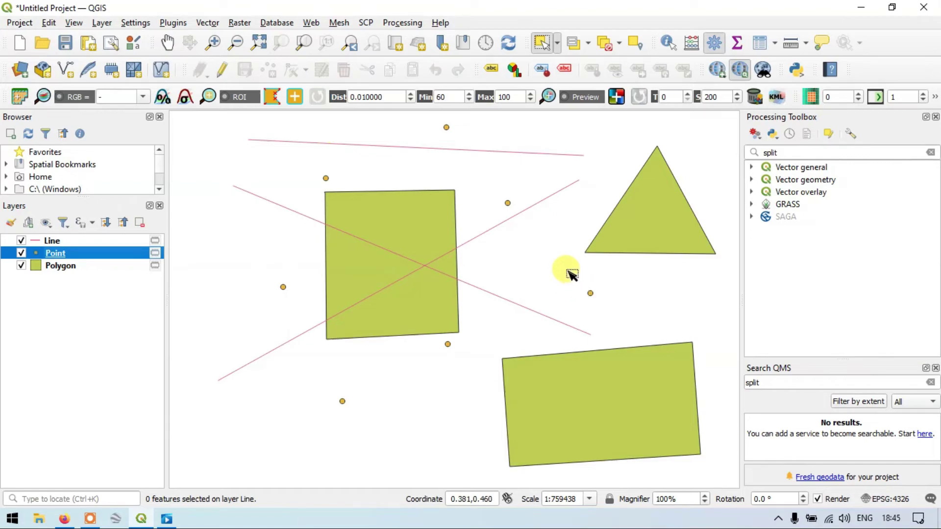
left_click_drag(567, 271, 621, 321)
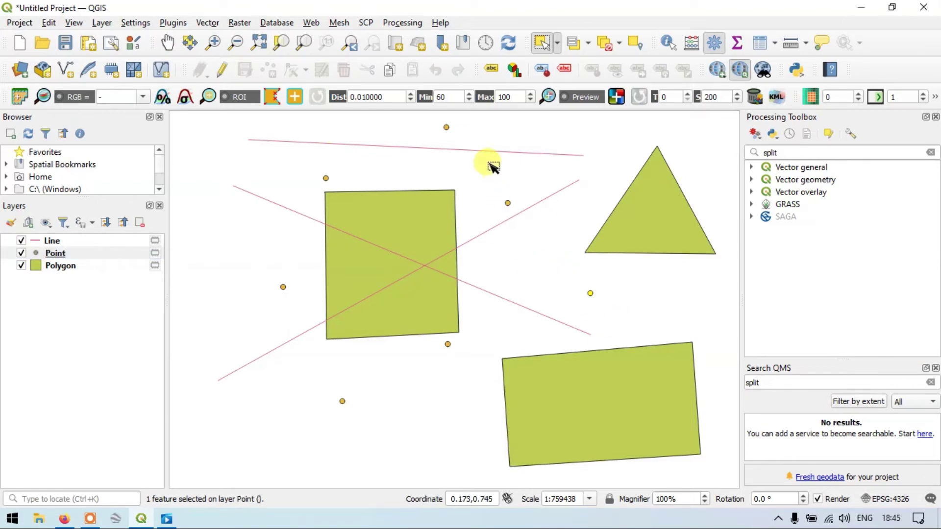
left_click_drag(489, 164, 521, 213)
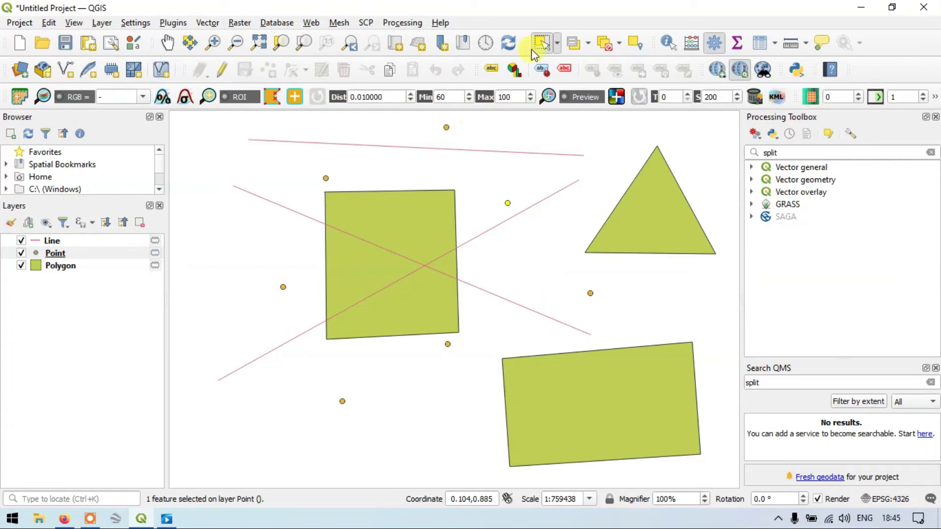
Step: Check the point in the 7-feature Point attribute table, then clear the selection
left_click(759, 47)
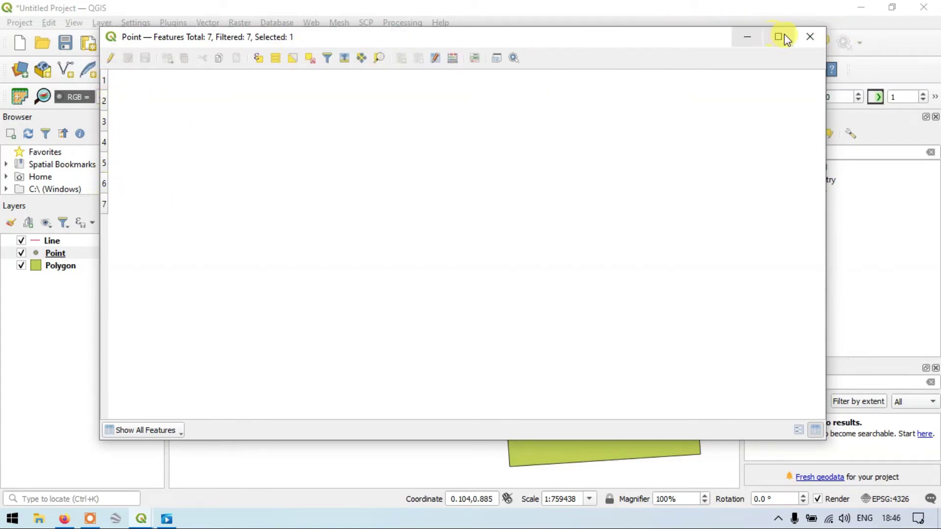
left_click(810, 37)
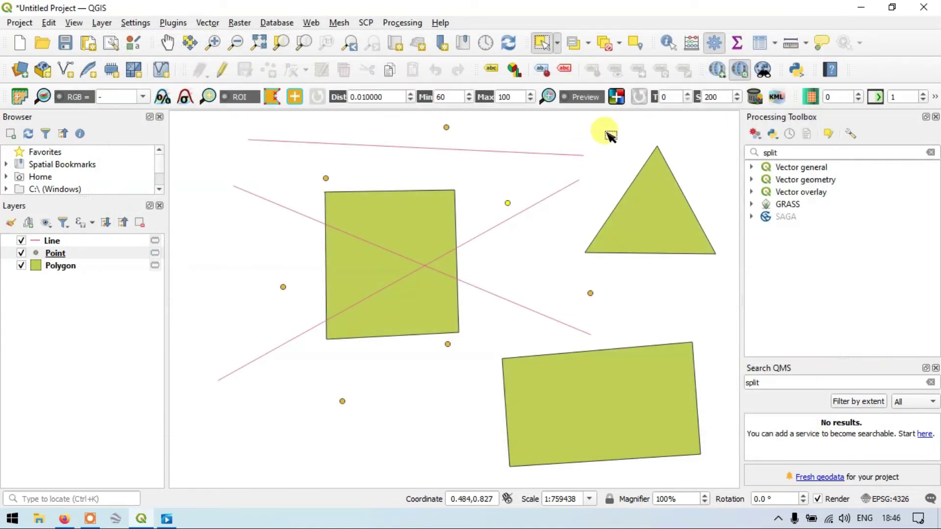
left_click(620, 143)
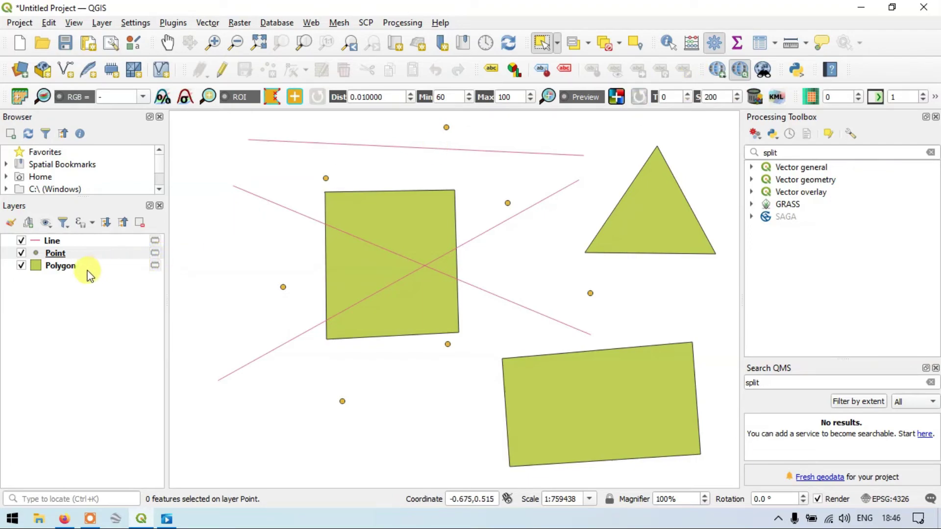
Step: Make the Polygon layer current and select the triangle and lower rectangle together
left_click(64, 269)
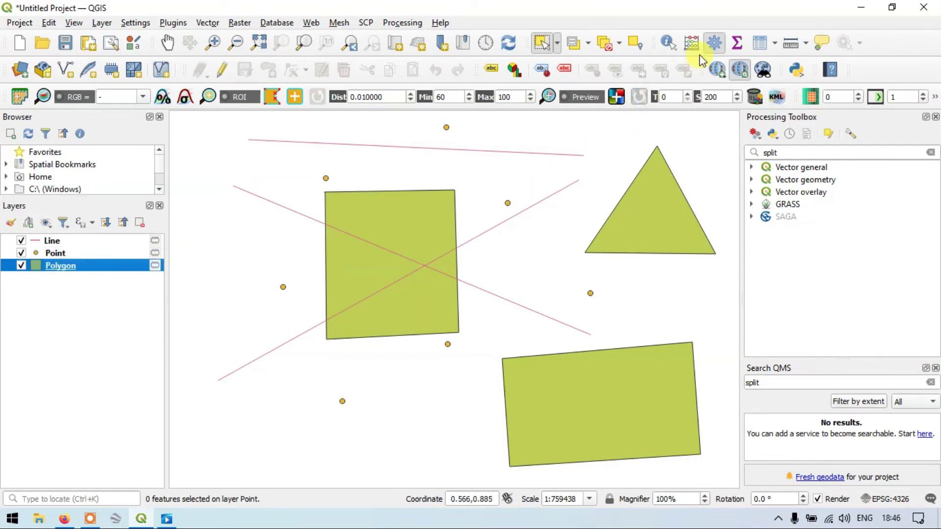
left_click(541, 42)
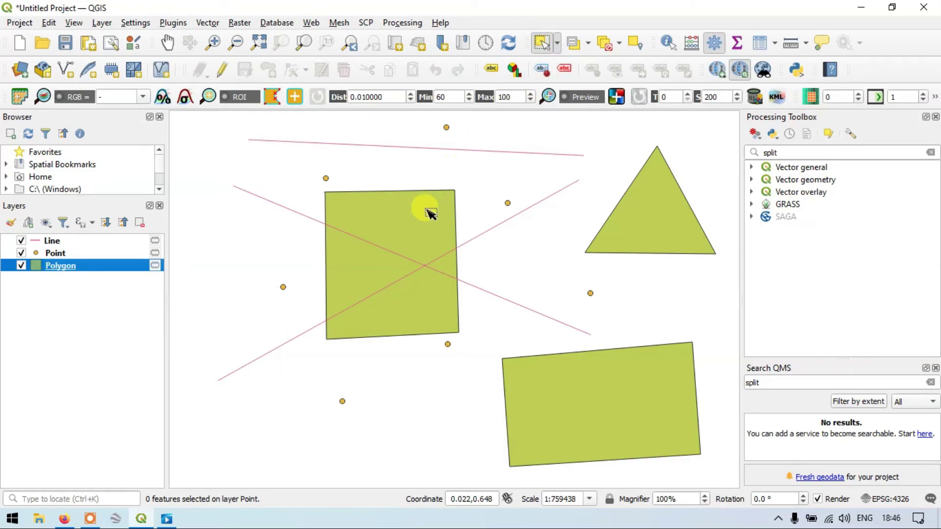
left_click(358, 260)
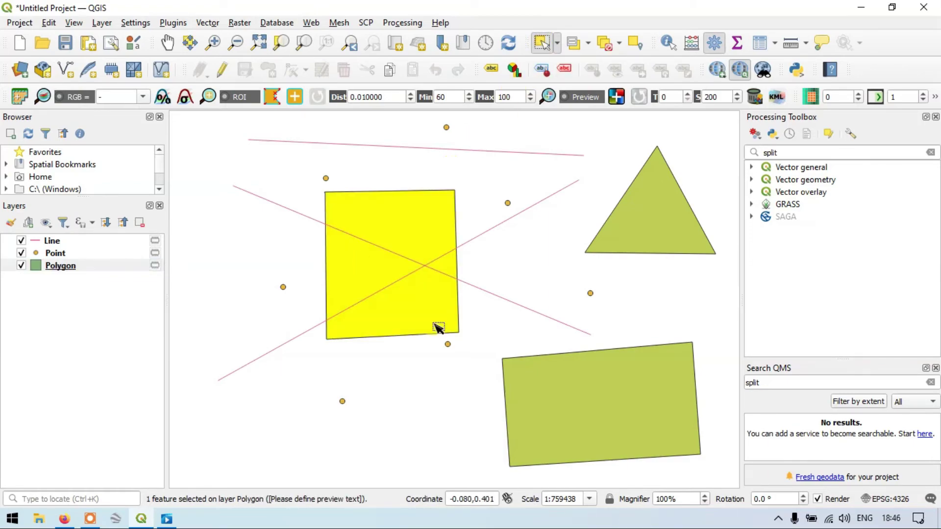
left_click(619, 414)
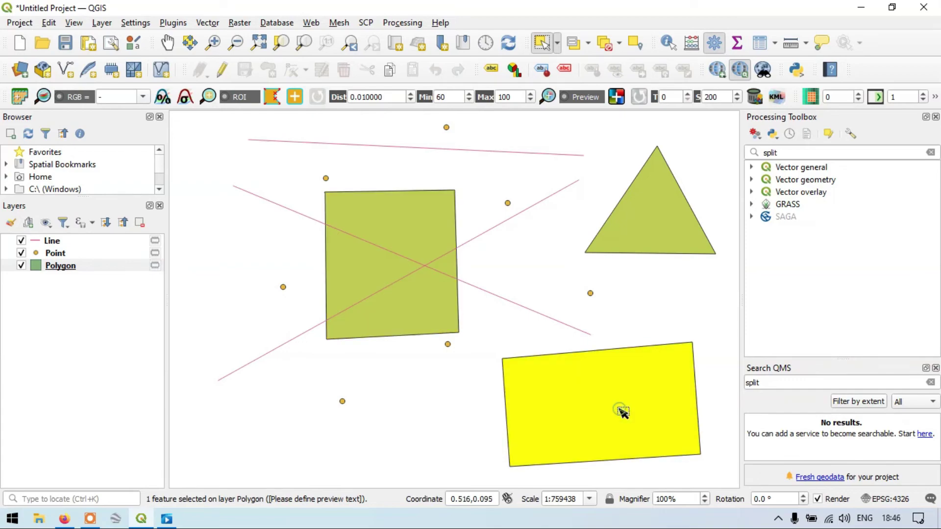
left_click_drag(672, 187, 703, 390)
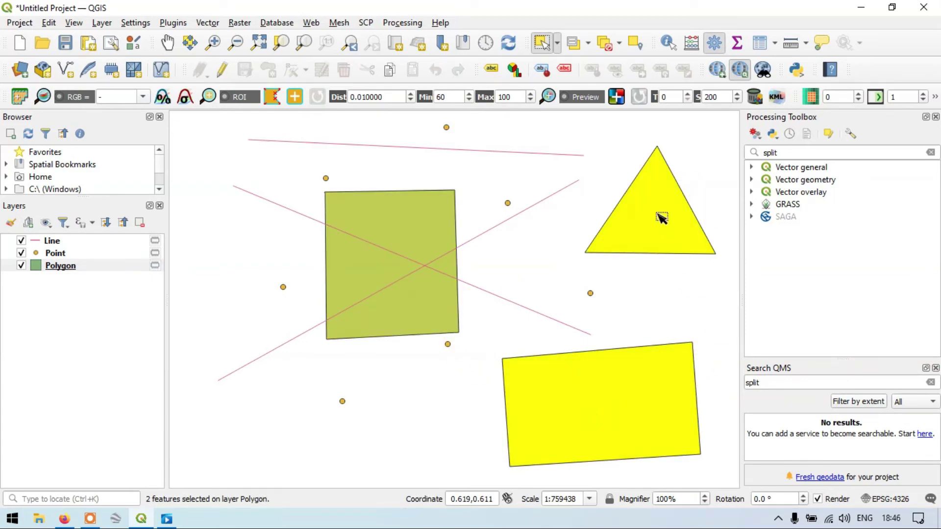
Step: Review both shapes in the three-feature Polygon attribute table, then clear the selection
left_click(760, 47)
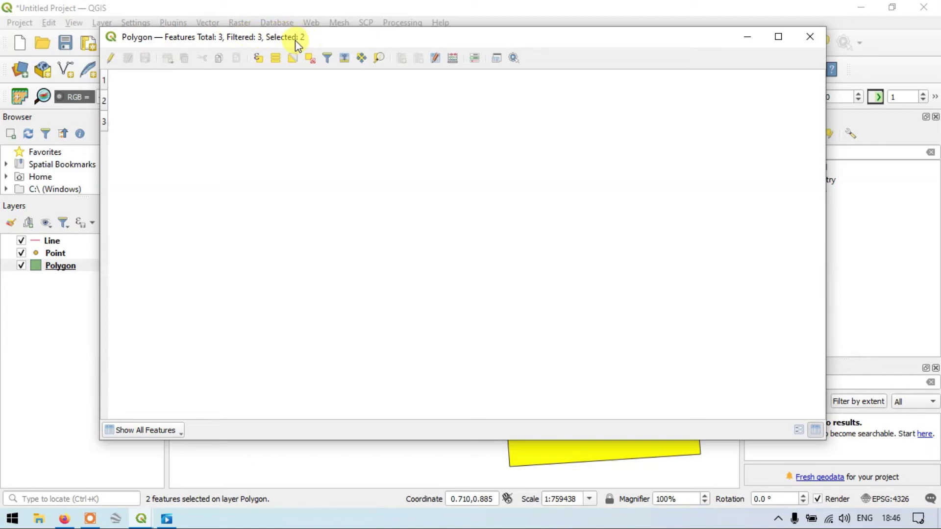
left_click(810, 37)
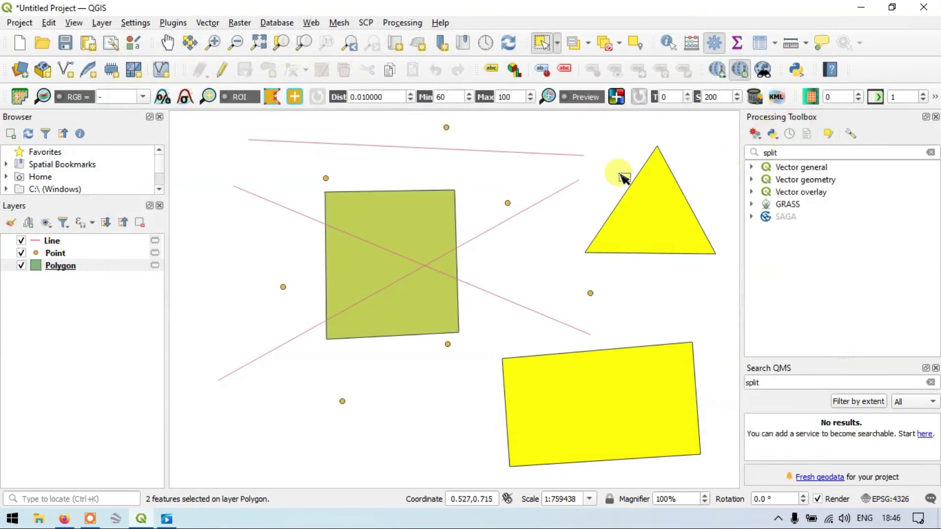
left_click(598, 151)
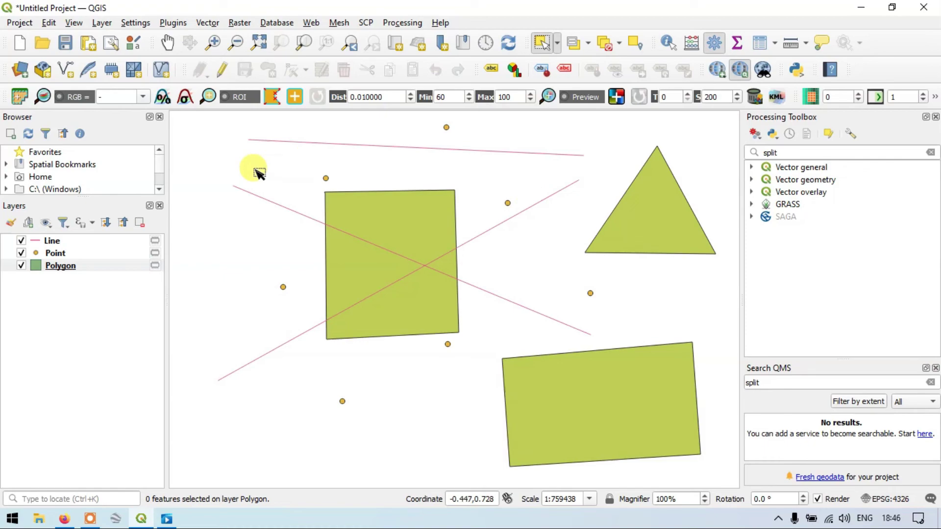
scroll(486, 265, "down", 1)
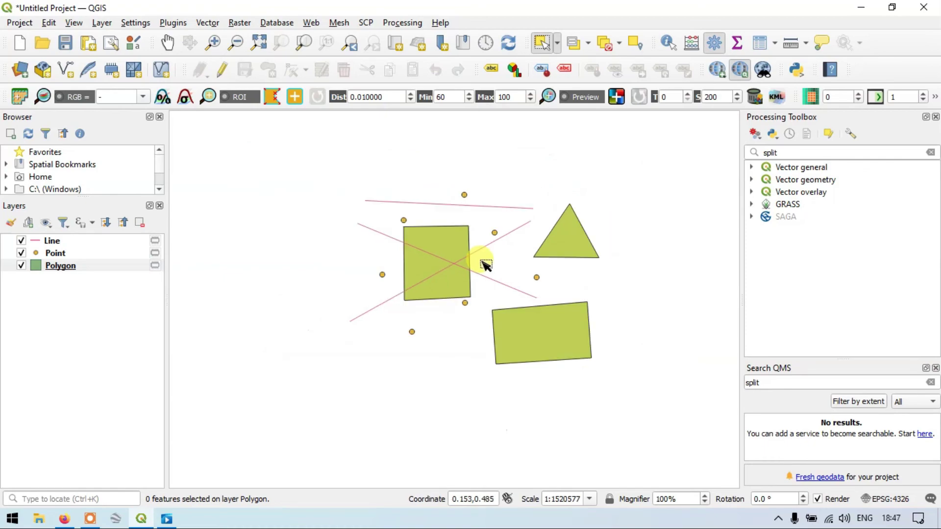
scroll(486, 265, "up", 1)
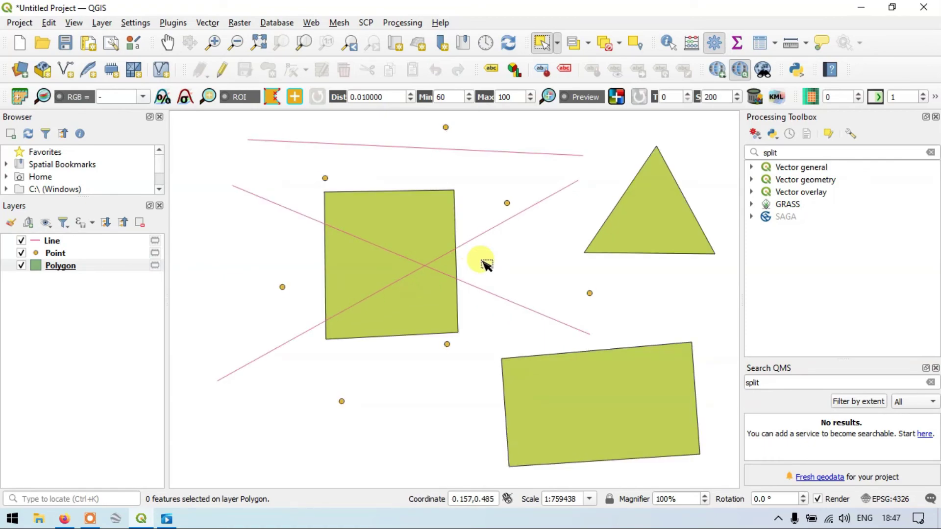